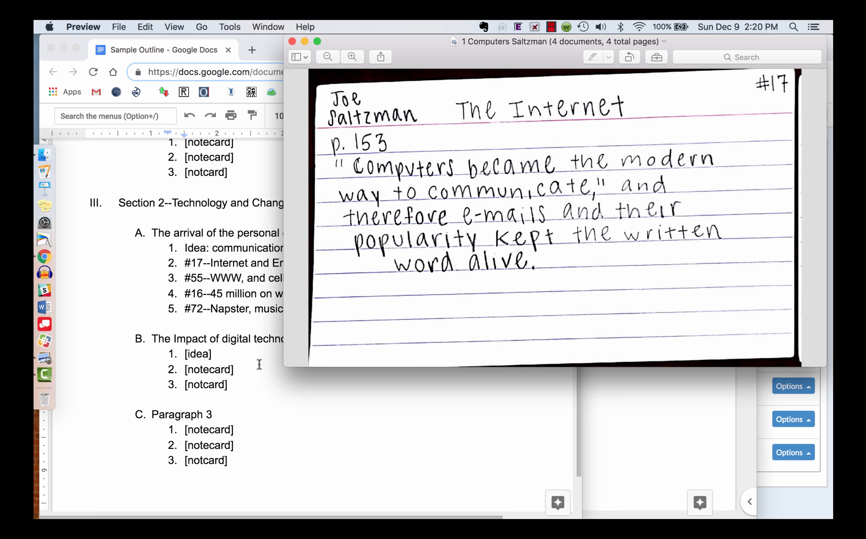
Step: In the Demonstration Paragraph document, write an indented topic sentence on the 1990s personal computer's economic and social implications and pervasive effect on personal communication
left_click(256, 304)
left_click(644, 287)
left_click(638, 407)
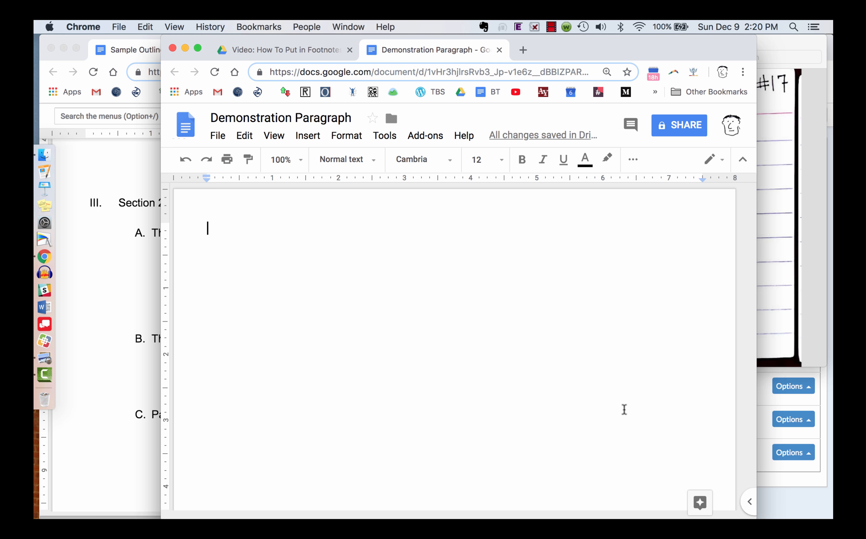
key("Tab")
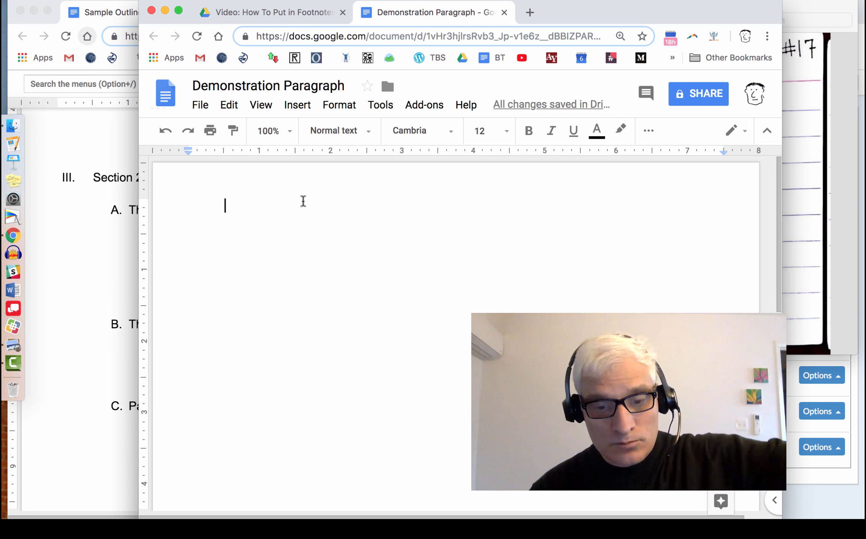
type("The rise commercialization and rising popularity of the personal computer in the 1990s had far reaching economic and social implications, but the computer’s effect on personal communication was among the most pervasive impacts of this revolutionary technology.")
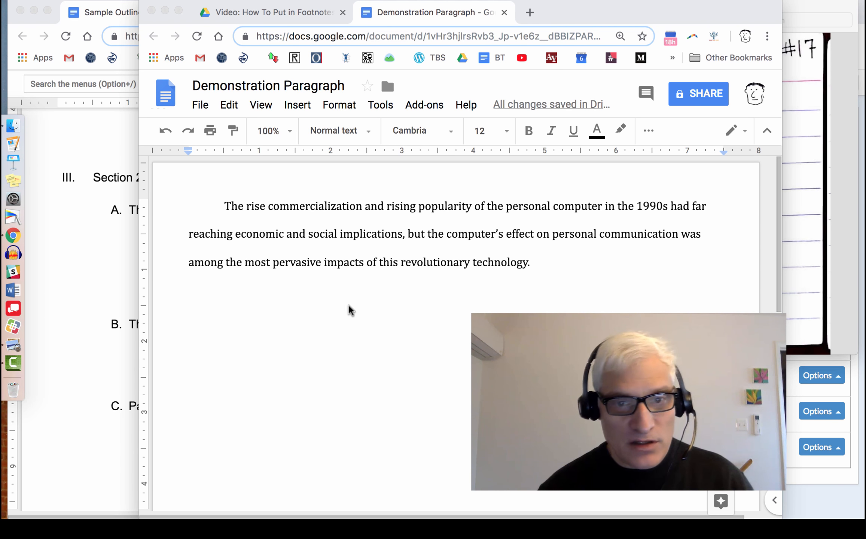
Step: Using notecard #17, add a sentence contrasting today's dominant phone-based messaging with early 90s Email as the new, exciting way to exchange written words
left_click(245, 306)
left_click(354, 298)
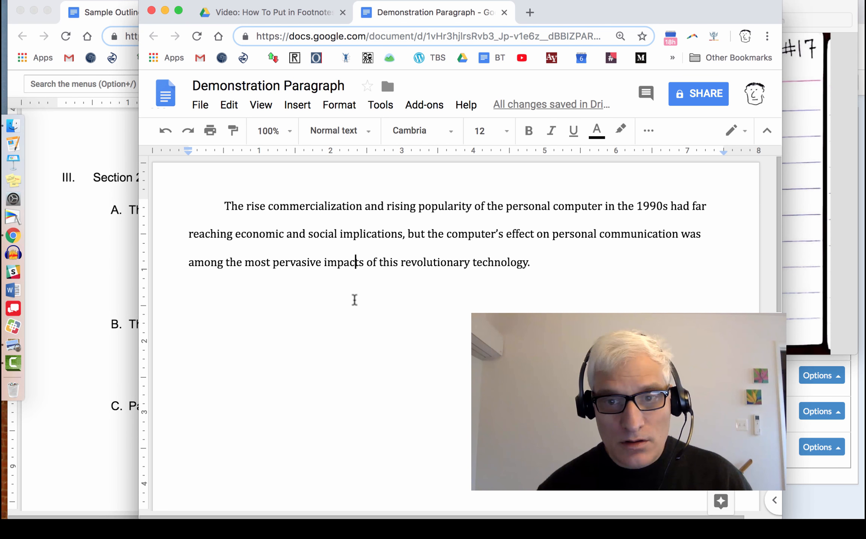
left_click(552, 265)
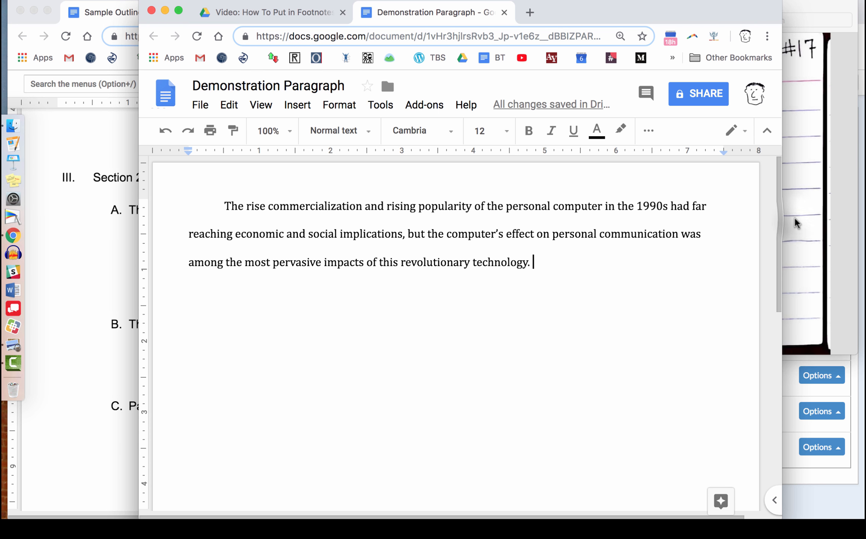
left_click(795, 221)
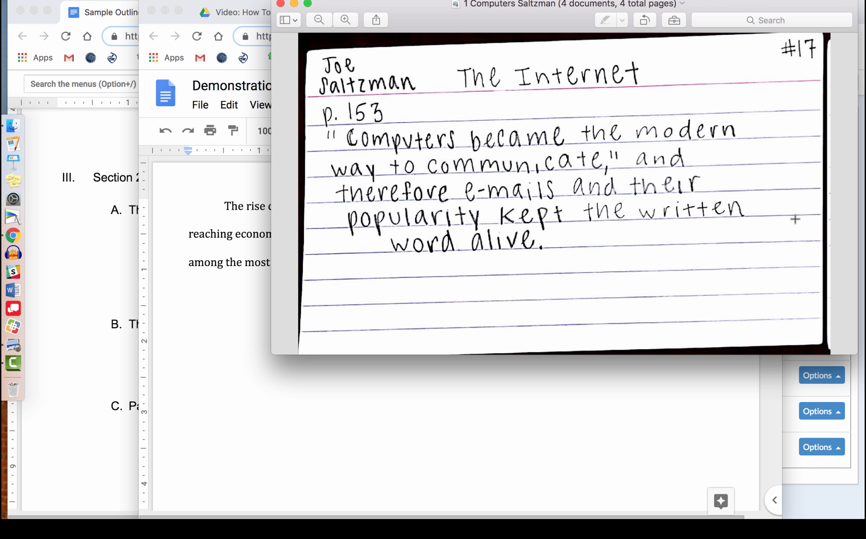
left_click(465, 414)
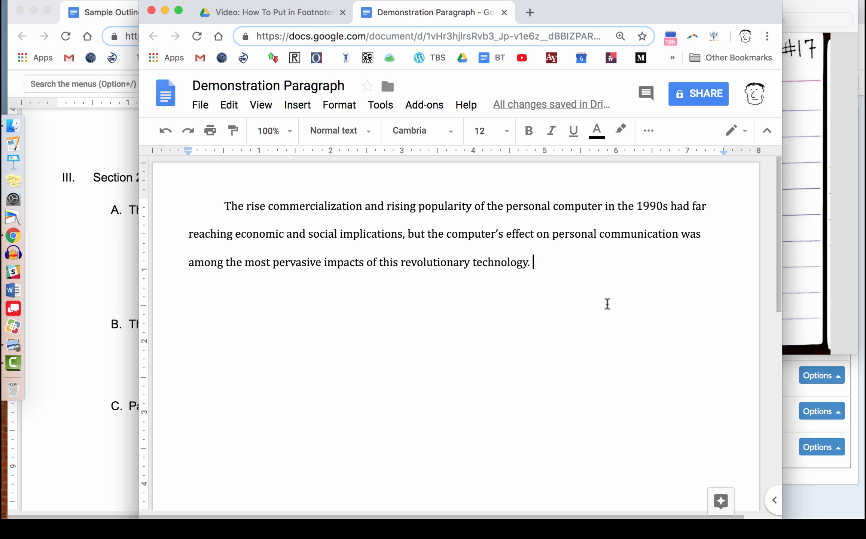
type("Currently, phone-based messaging is the dominant mode of conversation, but in the early 90s Email was the new and exciting way to quickly send and receive written words.")
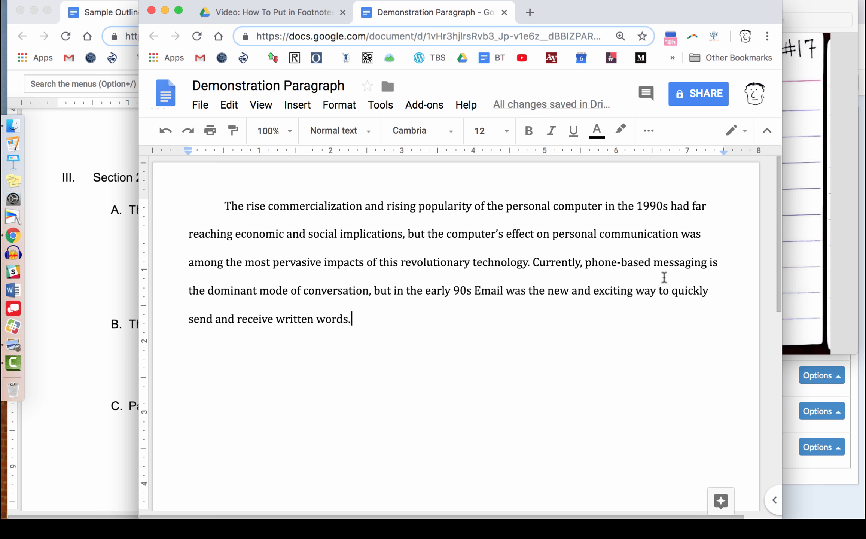
Step: Recheck notecard #17 and insert a footnote directly after "send and receive written words." in the Demonstration Paragraph document
left_click(808, 222)
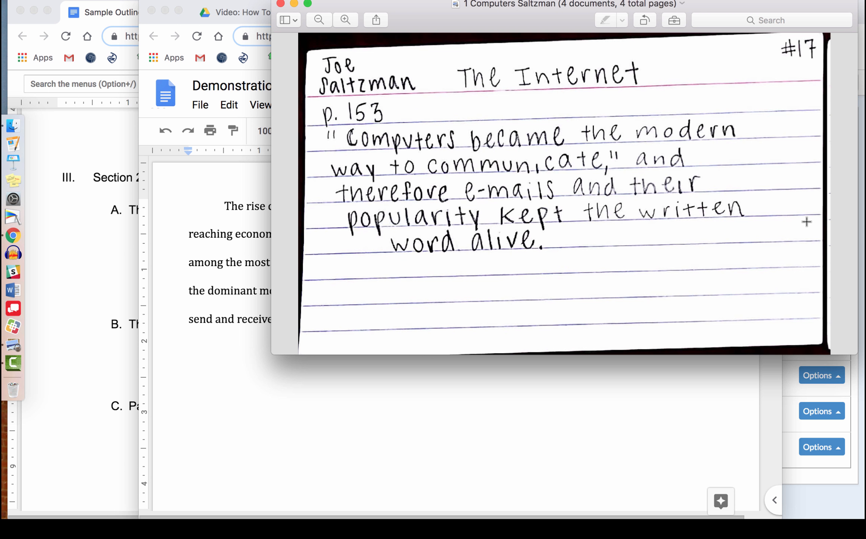
left_click(502, 435)
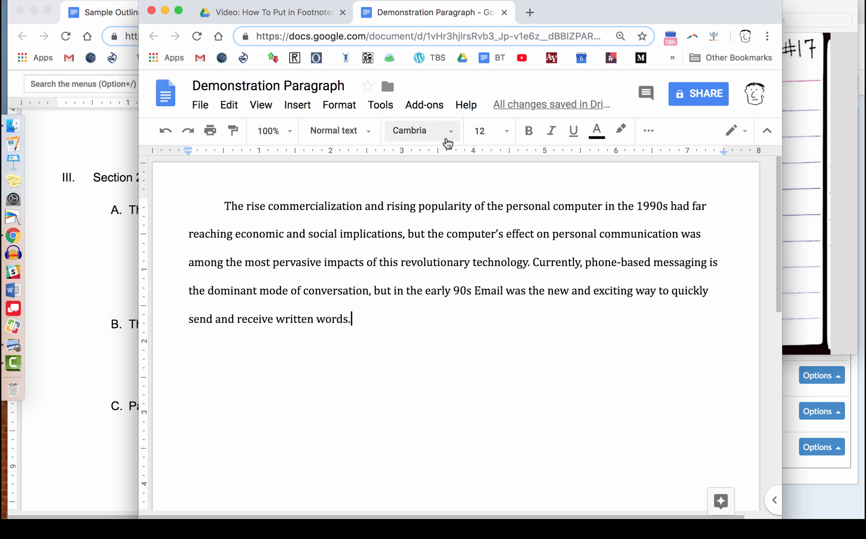
left_click(299, 105)
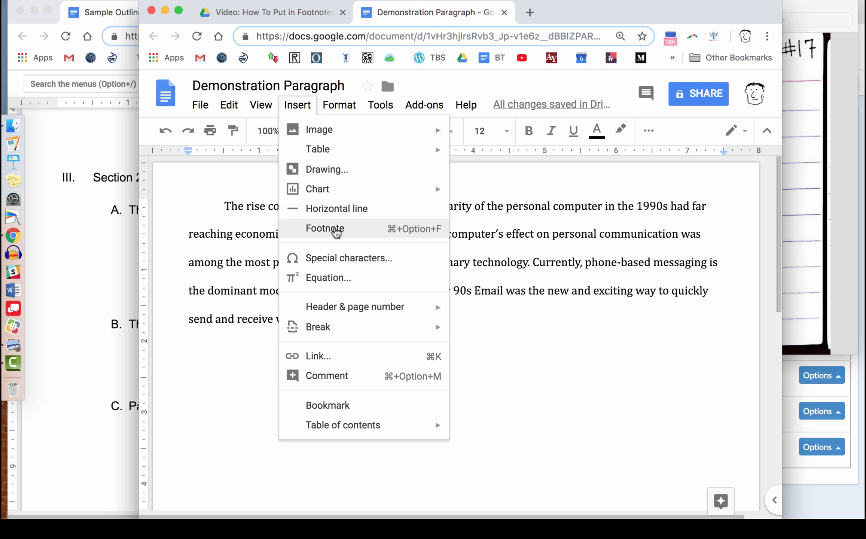
left_click(336, 229)
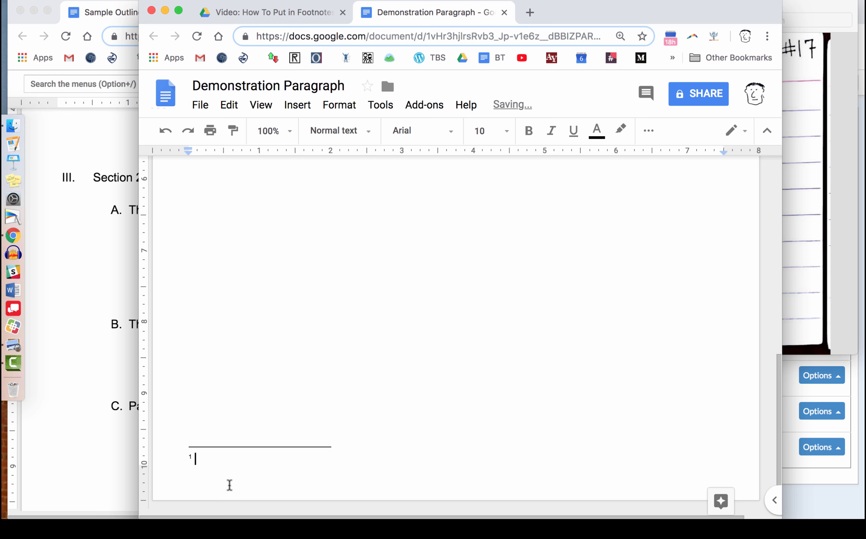
scroll(499, 371, "up", 10)
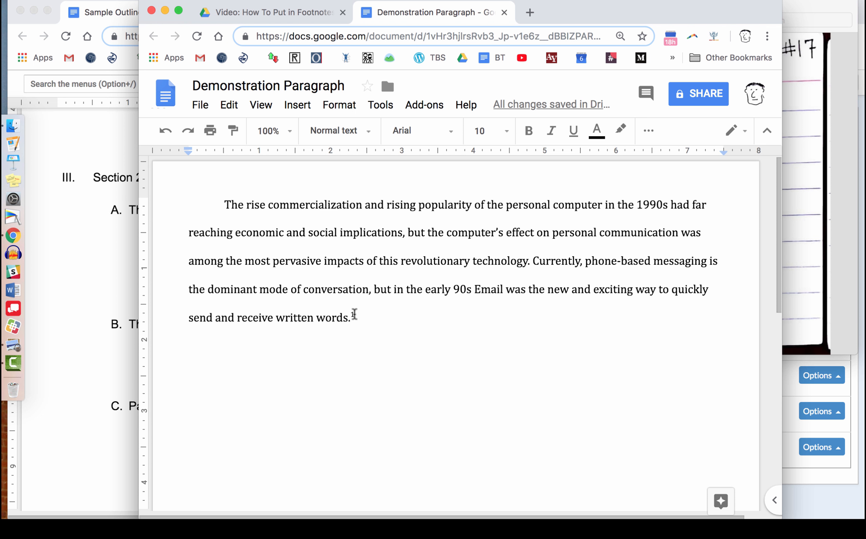
scroll(398, 327, "down", 10)
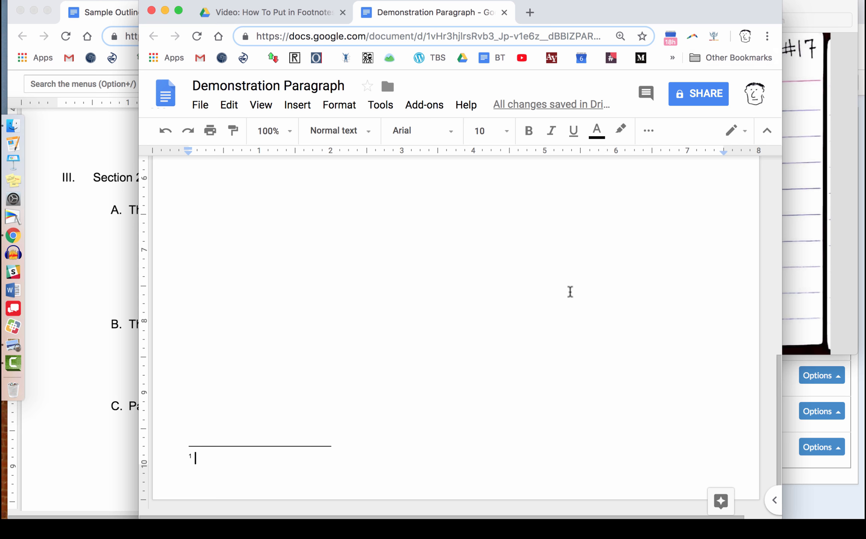
Step: Switch to NoodleTools, open the "Sample for Notecard Use" project and display its list of sources
left_click(793, 428)
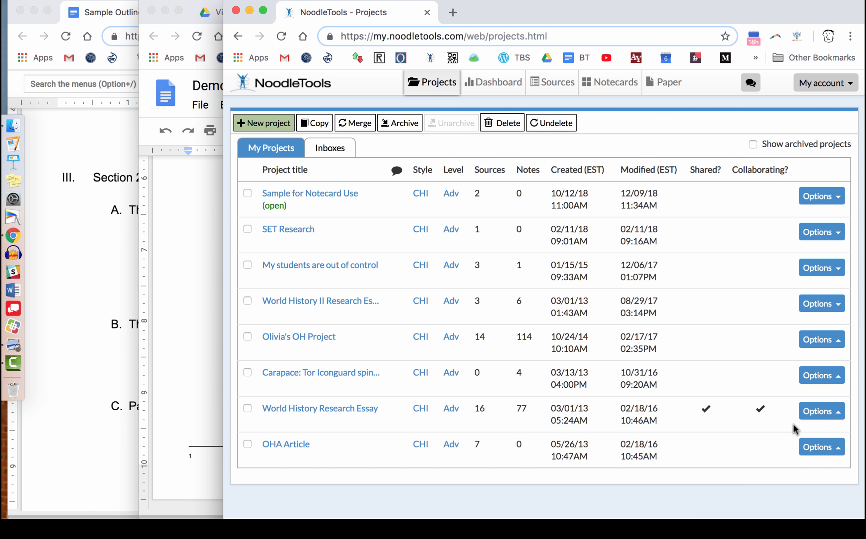
left_click(314, 197)
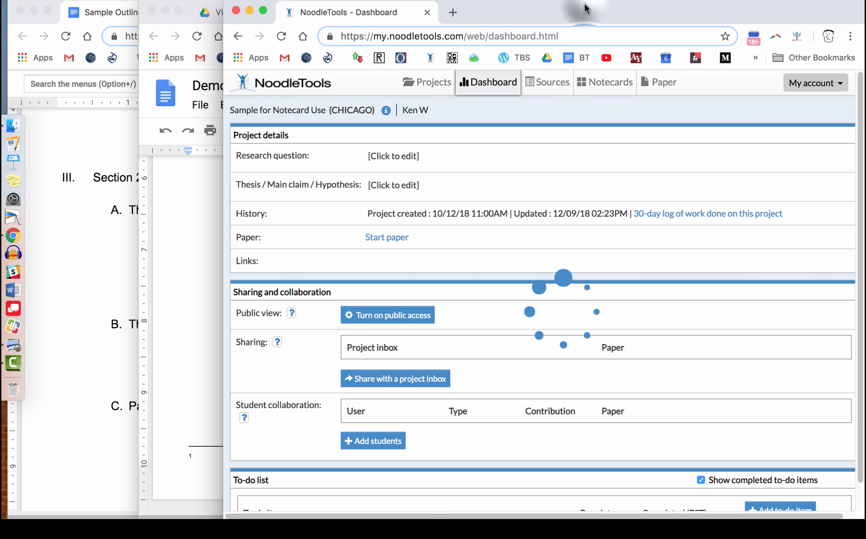
left_click_drag(586, 9, 504, 4)
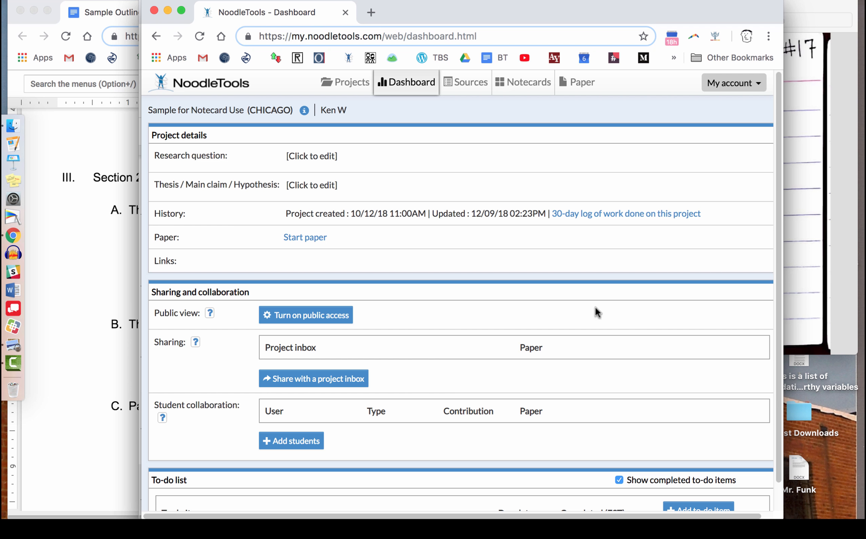
left_click(467, 87)
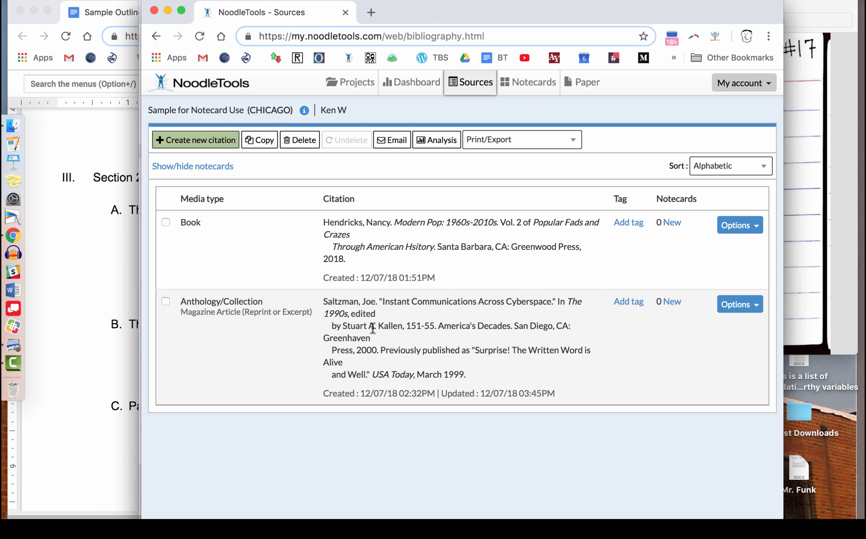
Step: Open the footnote format for the anthology source "Instant Communications Across Cyberspace" and copy its full Chicago-style footnote without the number
left_click(749, 311)
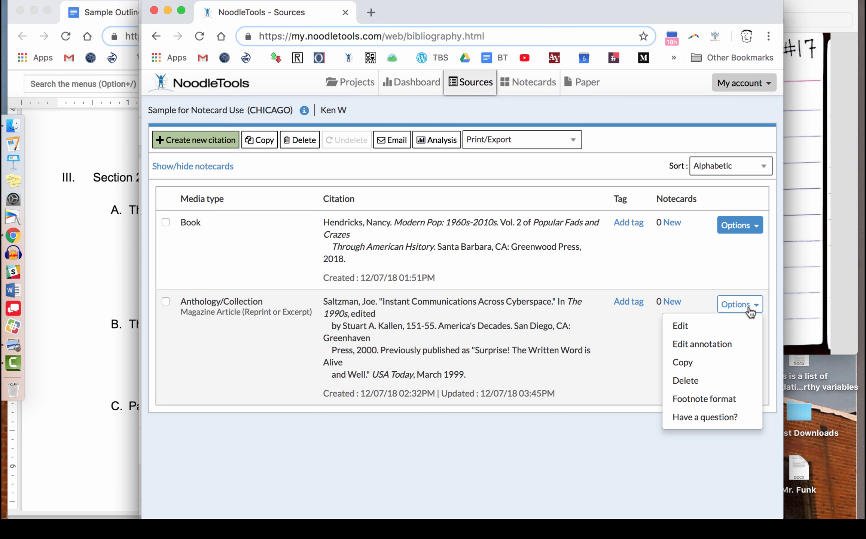
left_click(722, 400)
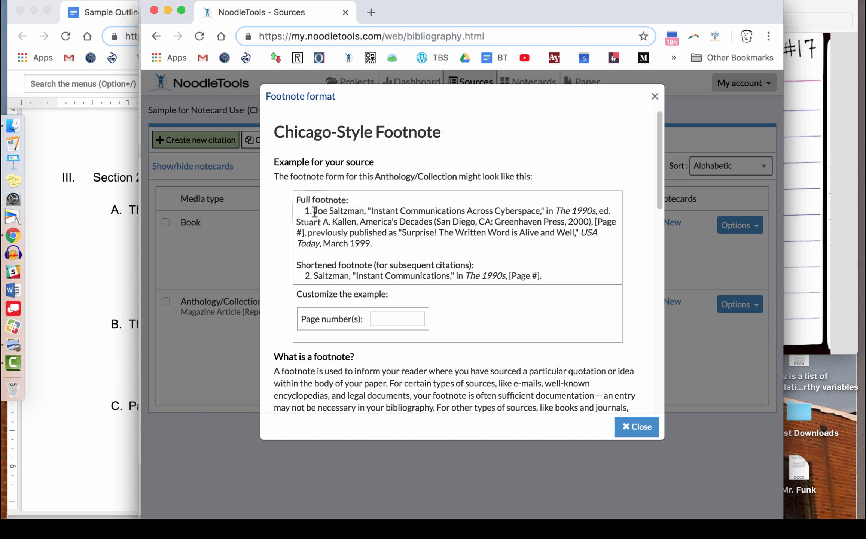
left_click_drag(313, 211, 375, 243)
key("super+c")
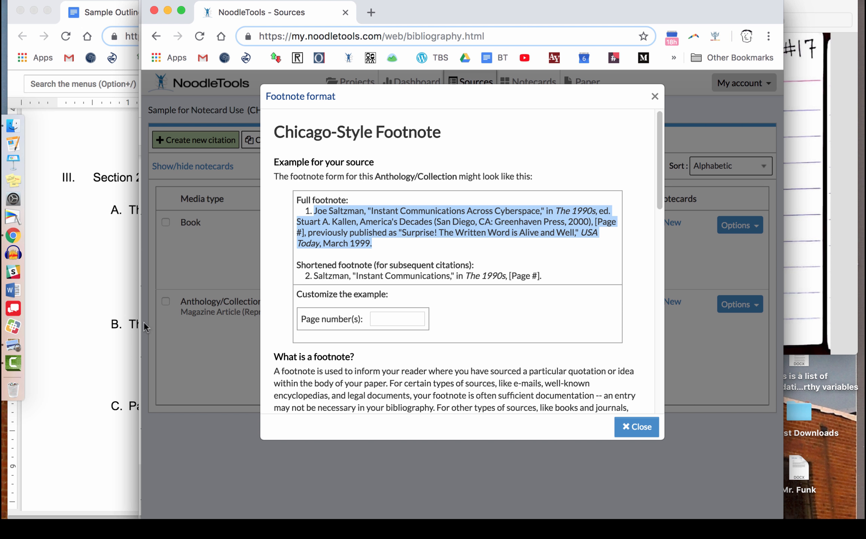
Step: Return to the Demonstration Paragraph document and paste the copied citation into footnote 1
left_click(71, 309)
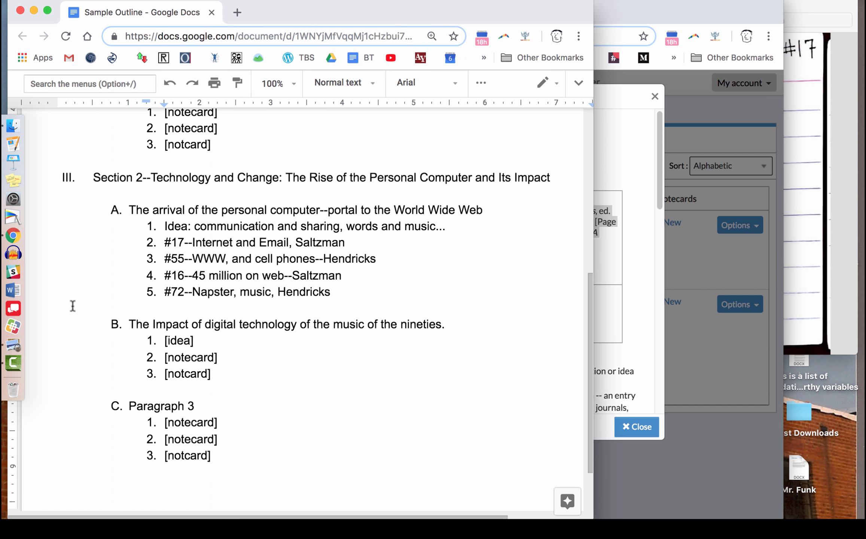
key("ctrl+Up")
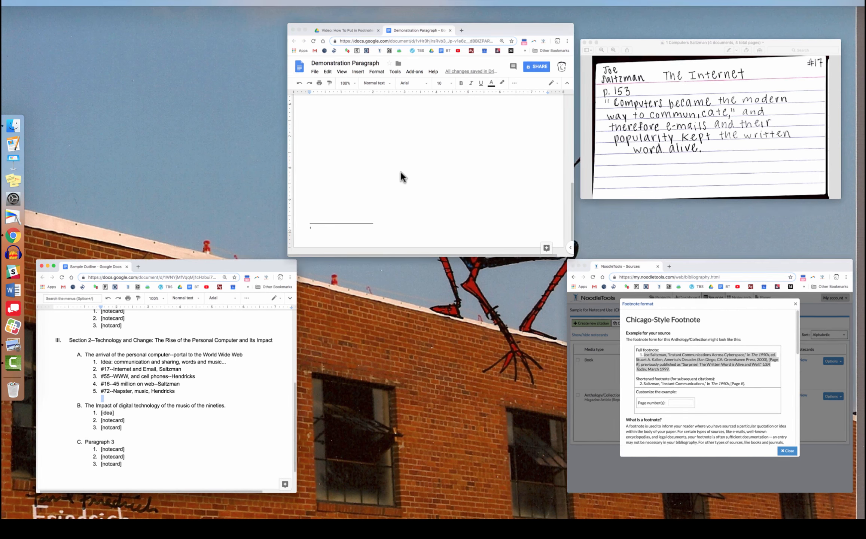
left_click(402, 178)
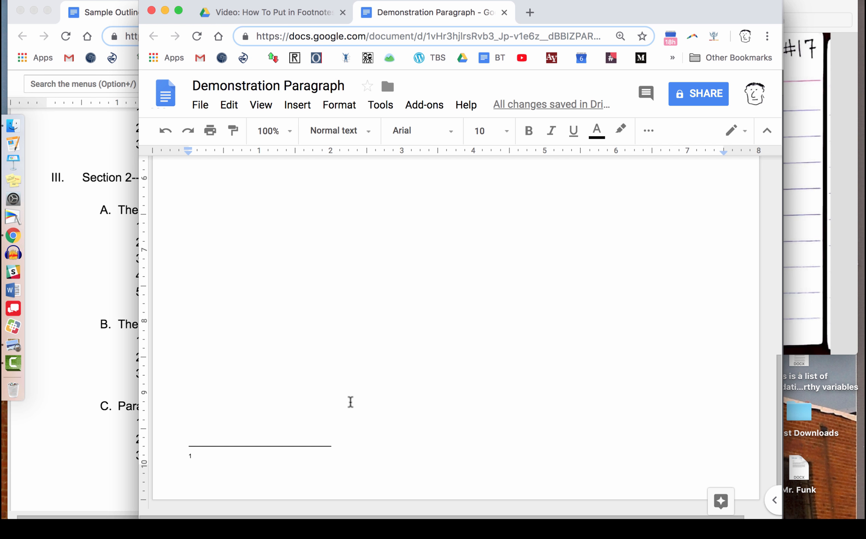
key("super+v")
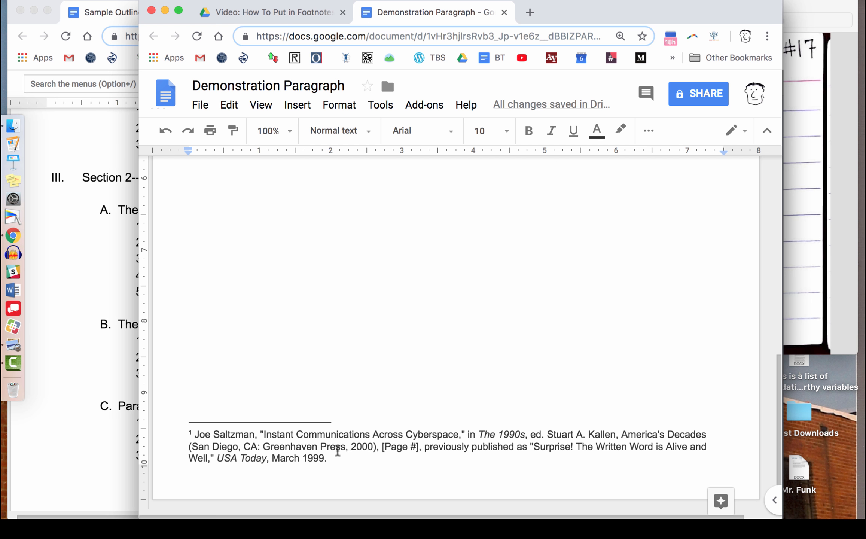
Step: Change the font of the whole footnote 1 citation to Cambria to match the body text
left_click_drag(331, 457, 195, 432)
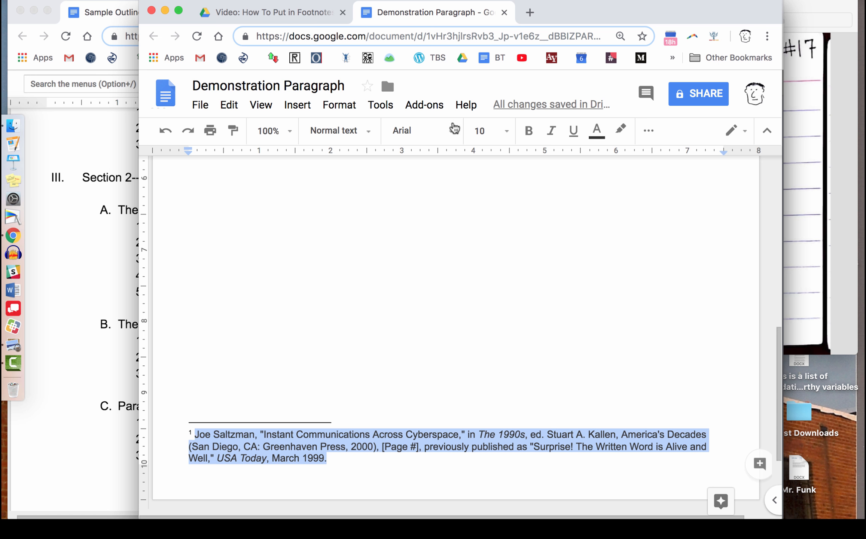
left_click(442, 133)
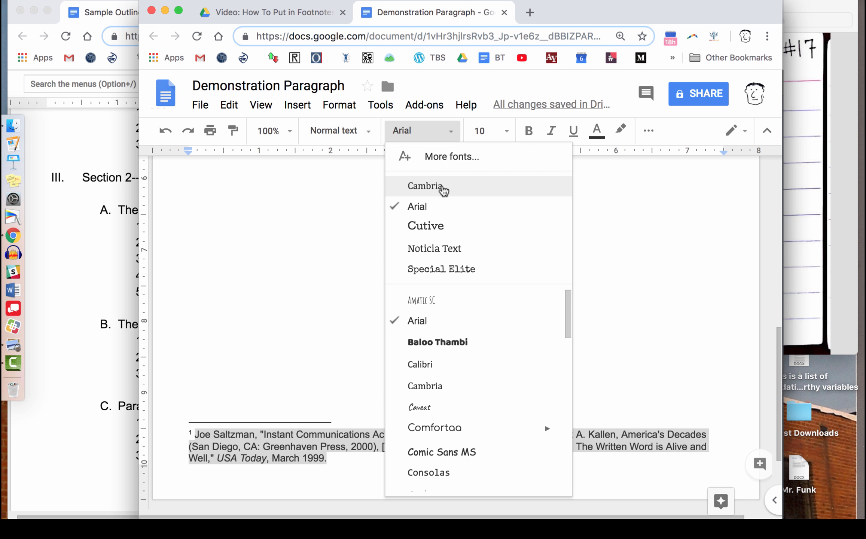
left_click(442, 186)
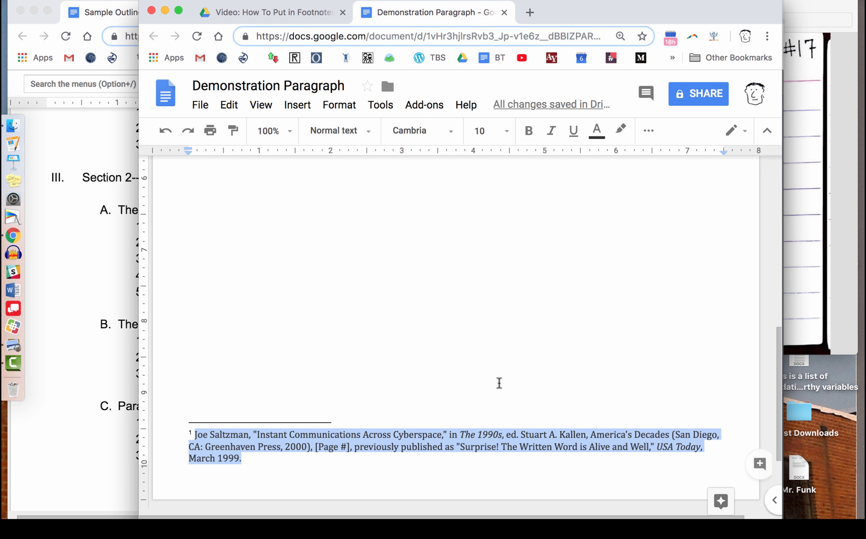
key("Right")
Step: Check notecard #17 for its page number and replace the "[Page #]" placeholder in footnote 1 with 153
scroll(429, 369, "down", 3)
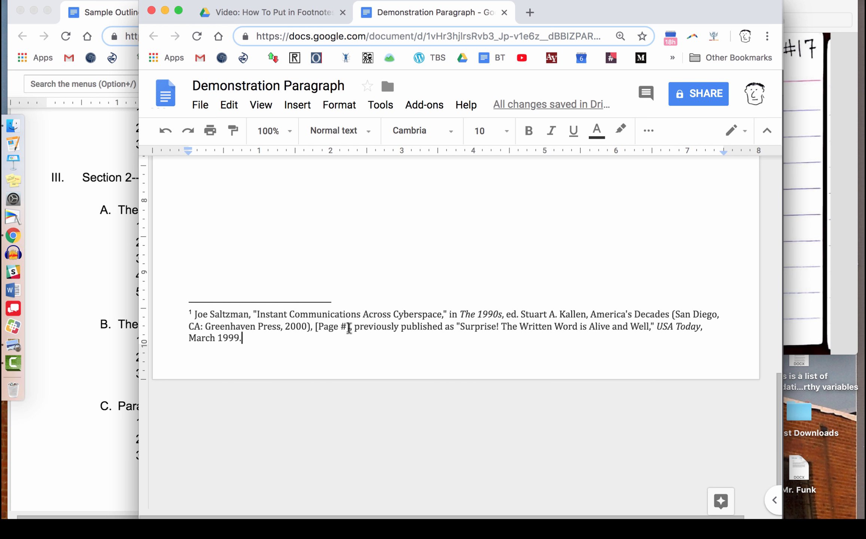
left_click_drag(350, 327, 317, 331)
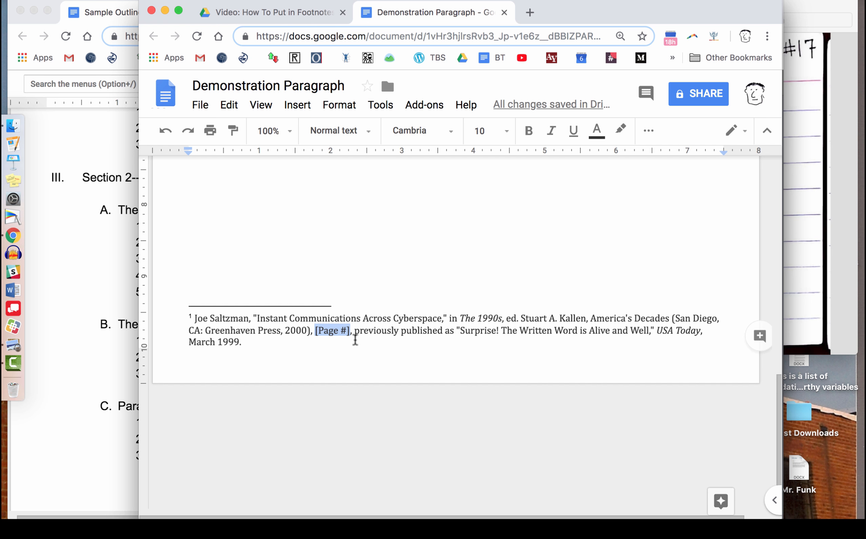
left_click(810, 194)
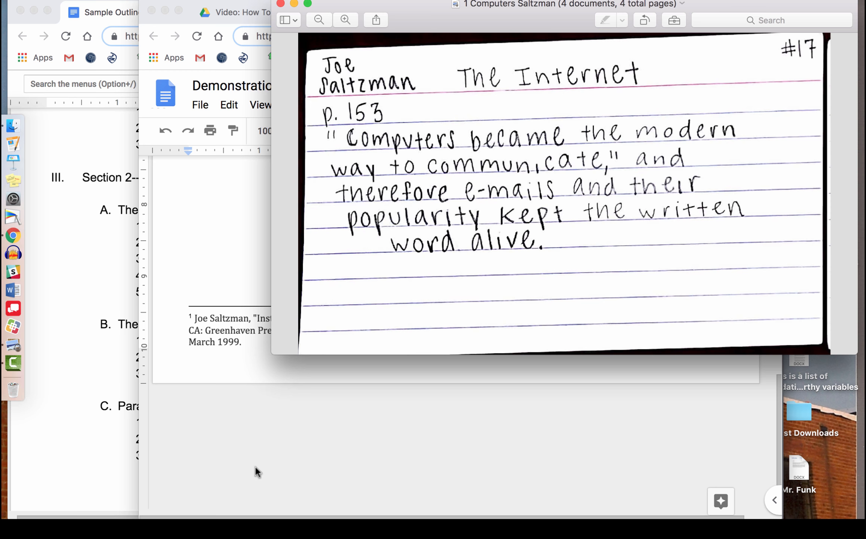
left_click(272, 420)
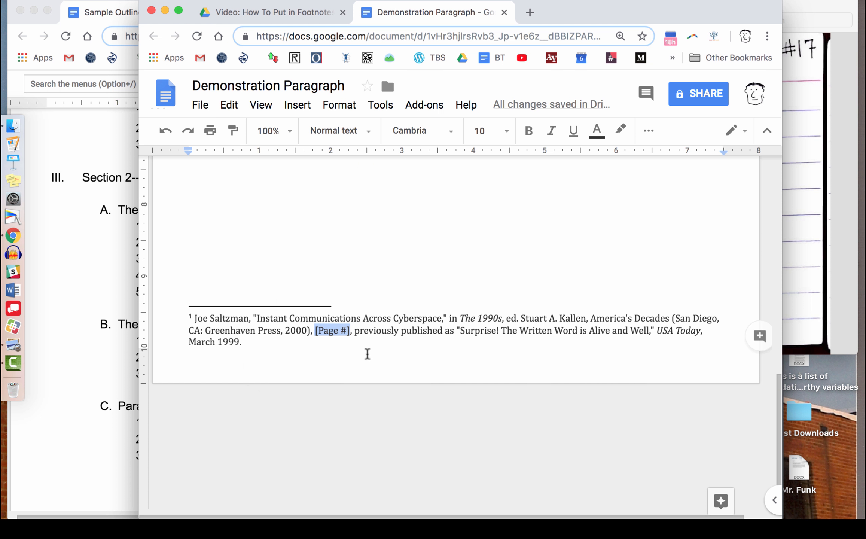
type("153")
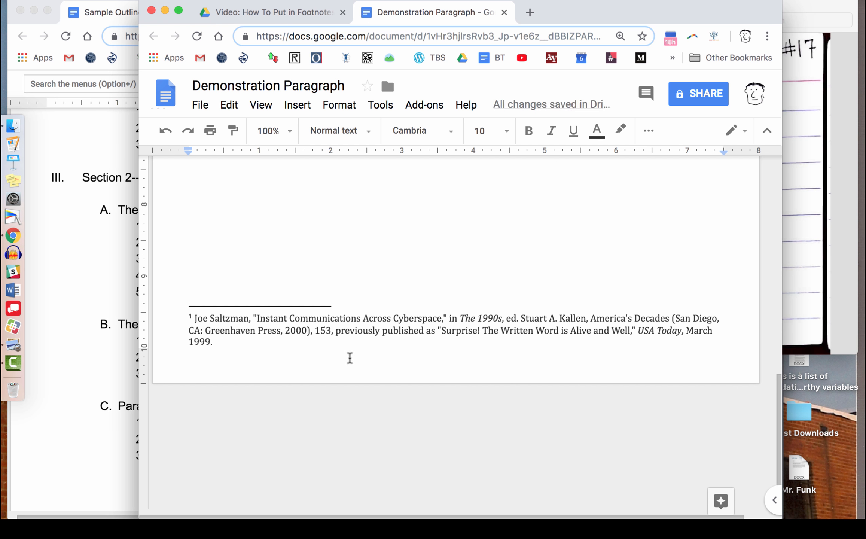
scroll(350, 359, "up", 3)
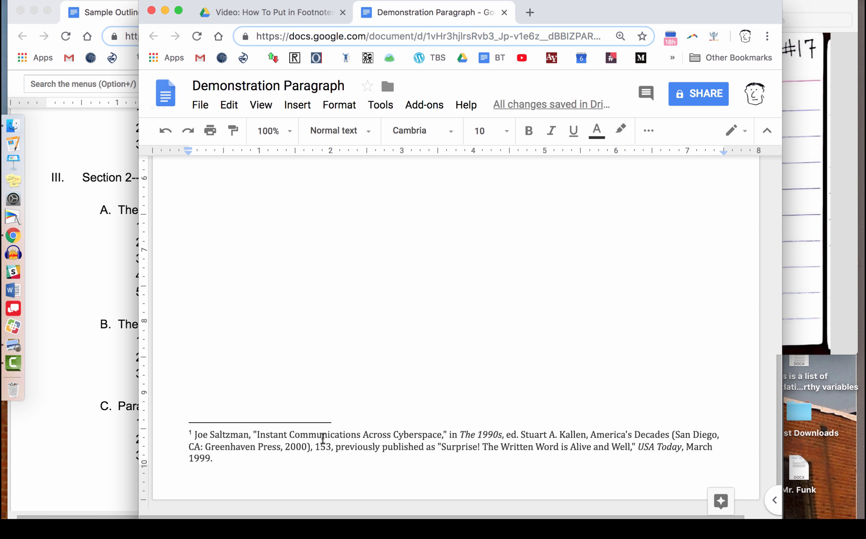
scroll(367, 422, "up", 2)
scroll(368, 422, "up", 5)
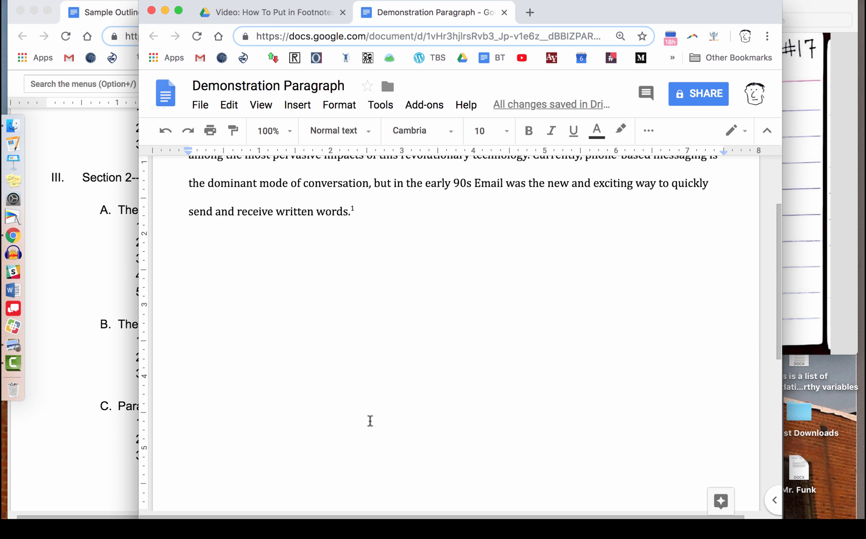
Step: Continue the paragraph after footnote 1 with "This Email flowed with increasing volume through the rapidly growing World Wide Web."
left_click(384, 312)
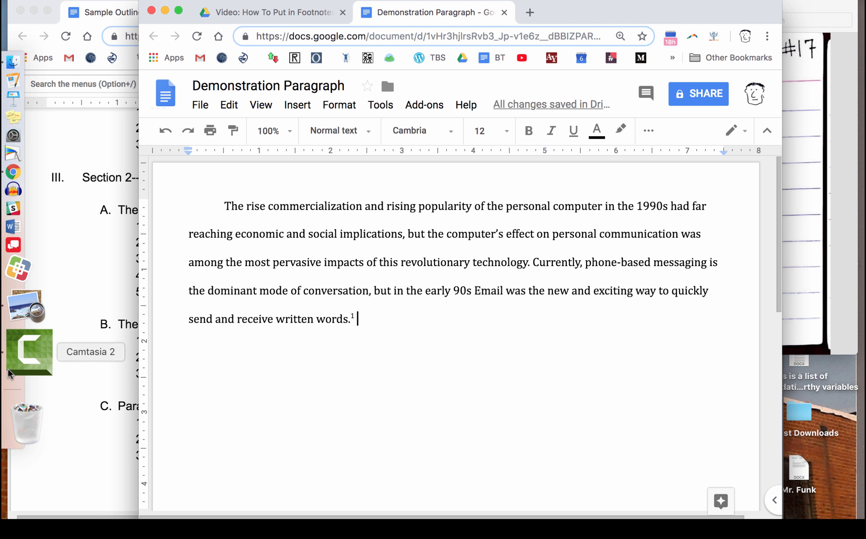
type("This Email flowed with increasing volume through the rapidly growing World Wide Web.")
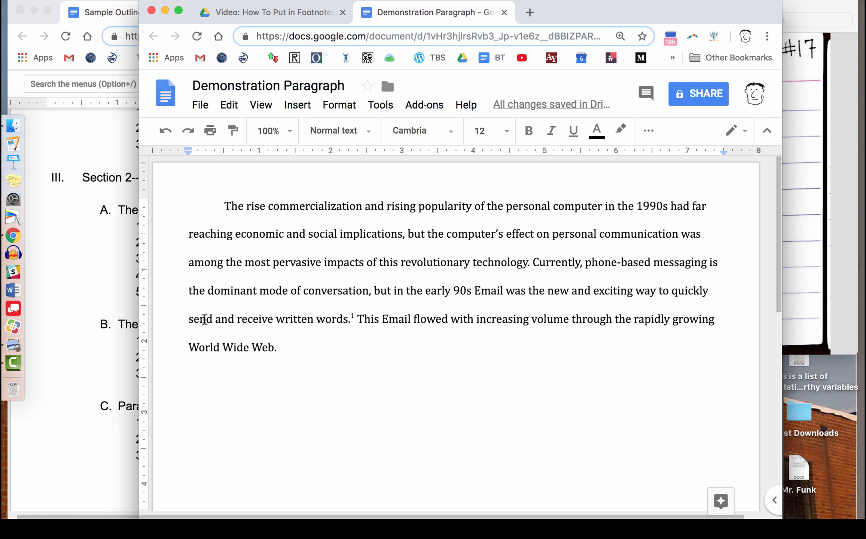
Step: Check notecard #55 for its source, and insert a footnote at the end of the World Wide Web sentence in the Demonstration Paragraph
key("ctrl+Up")
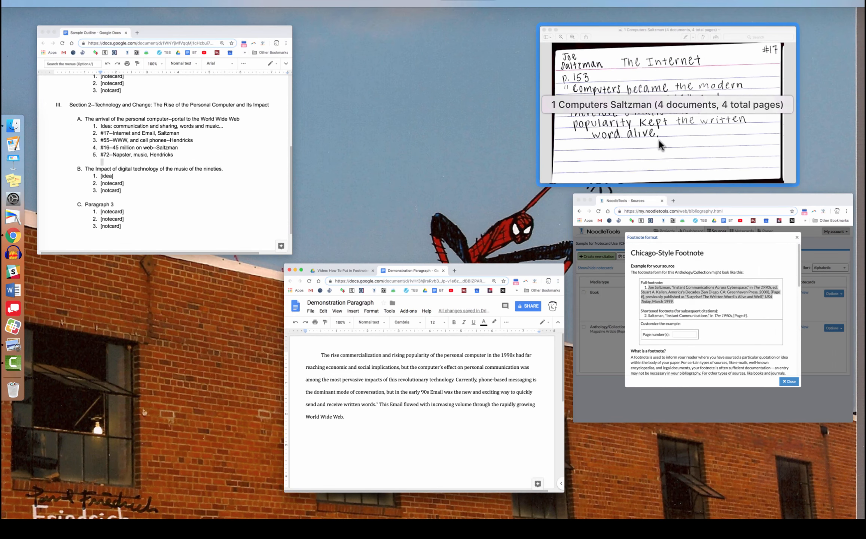
left_click(659, 139)
key("End")
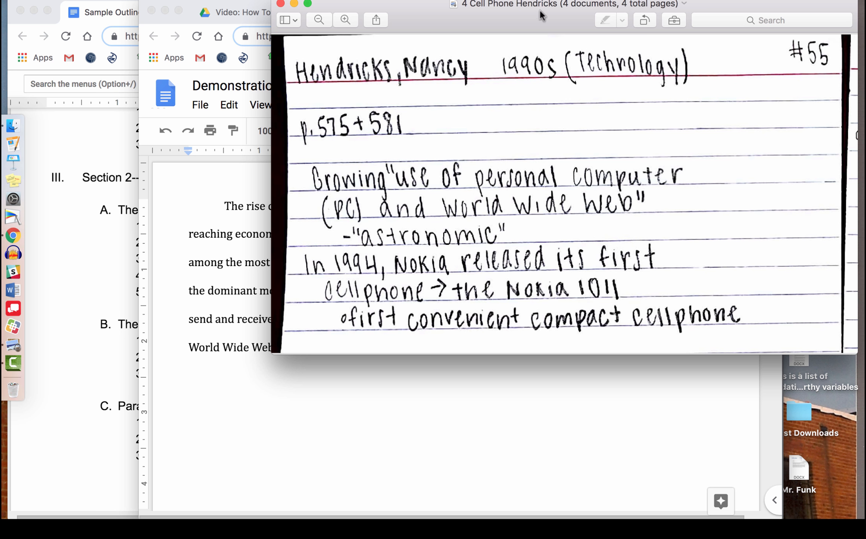
left_click_drag(517, 18, 450, 68)
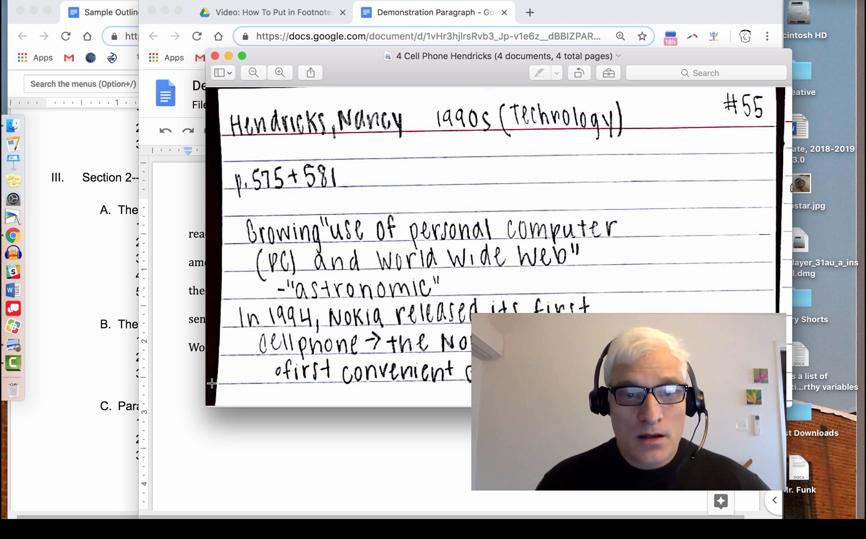
left_click(217, 415)
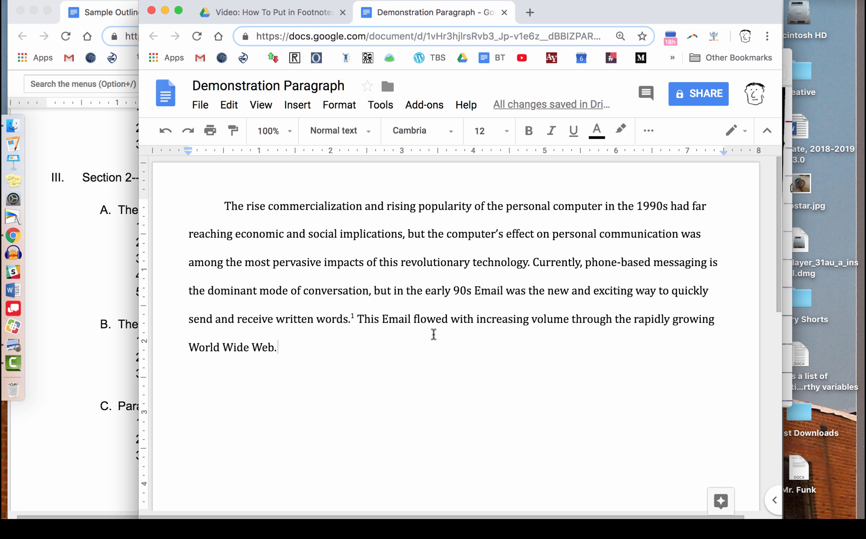
left_click(296, 105)
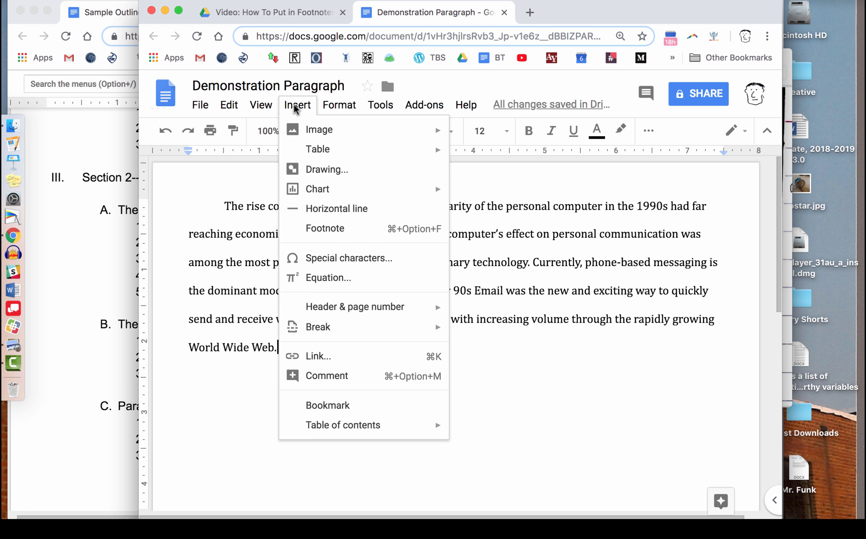
left_click(338, 228)
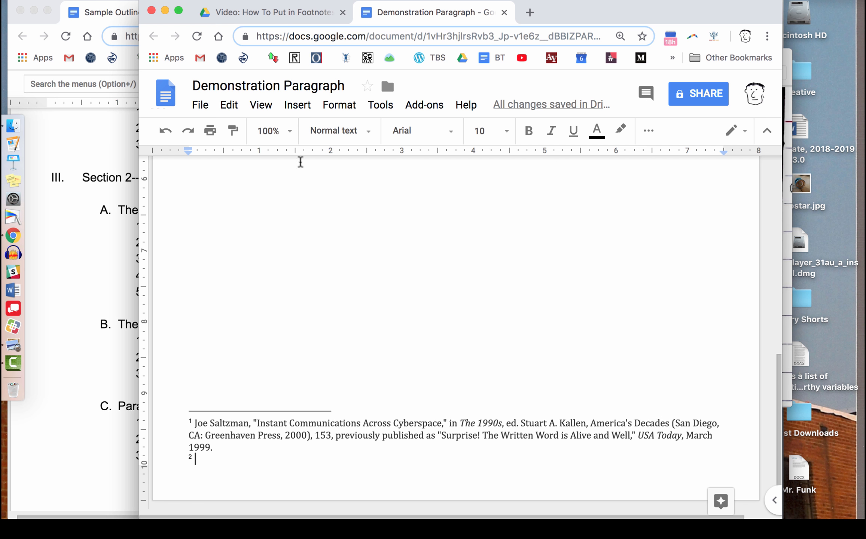
Step: Switch to NoodleTools and copy the full Chicago-style footnote, without its number, for the book "Modern Pop: 1960s-2010s"
left_click(787, 362)
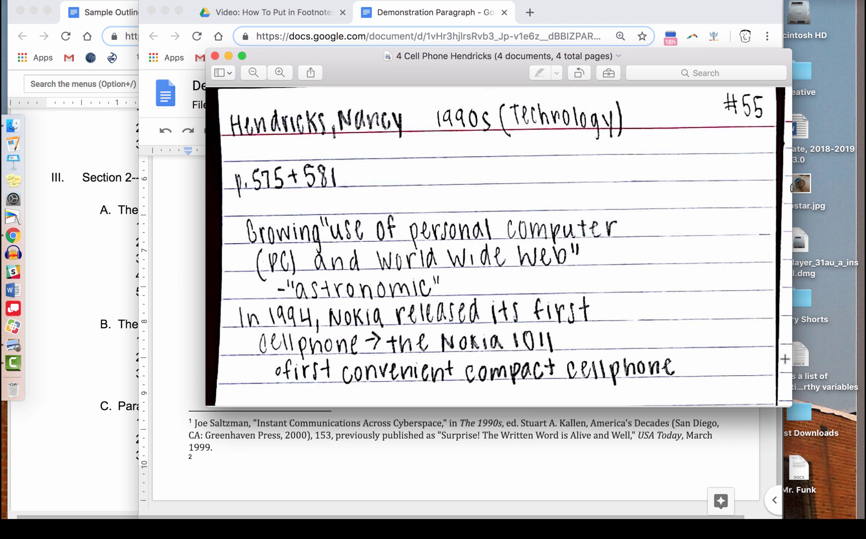
key("ctrl+Up")
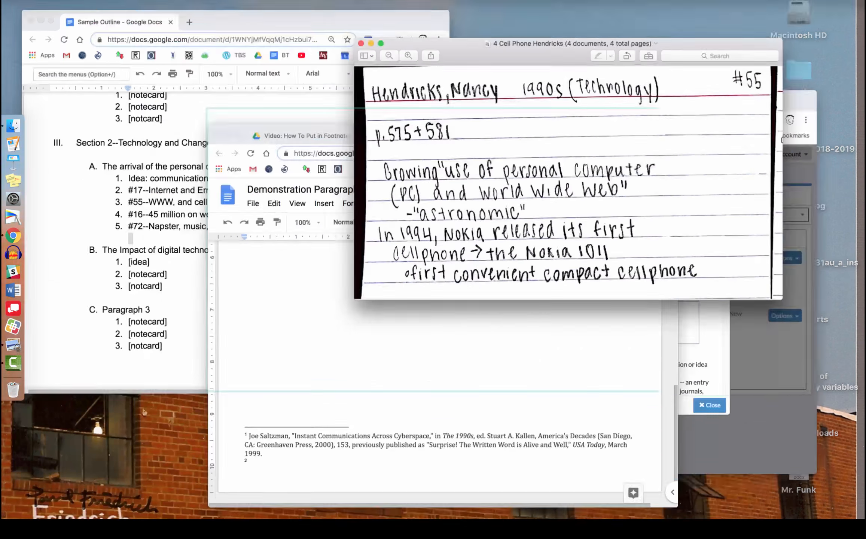
left_click(687, 352)
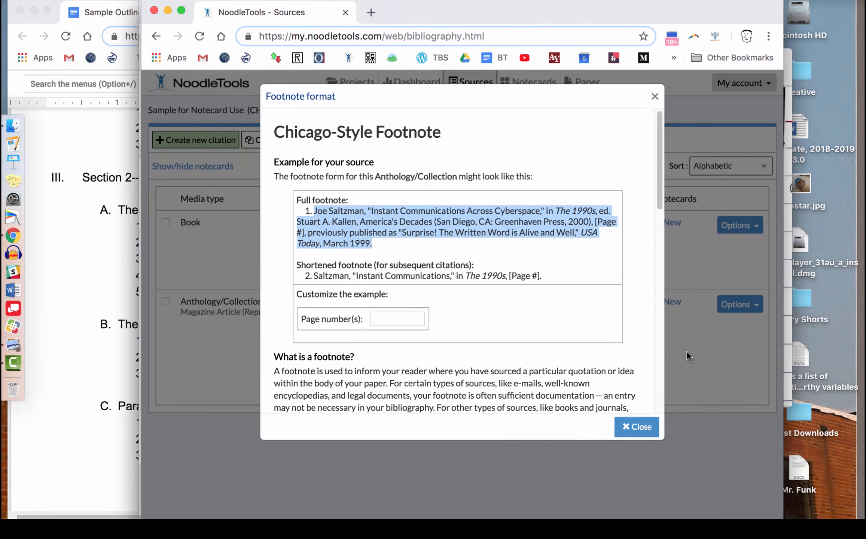
left_click(640, 429)
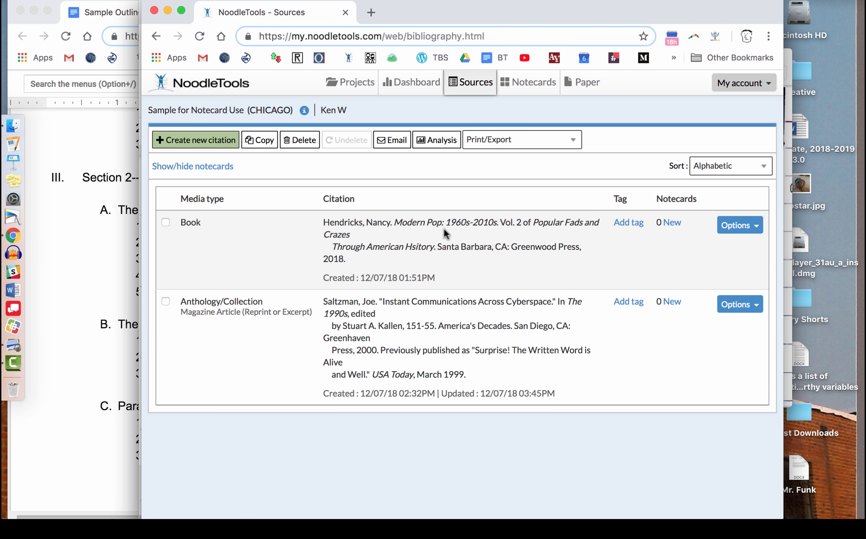
left_click(738, 226)
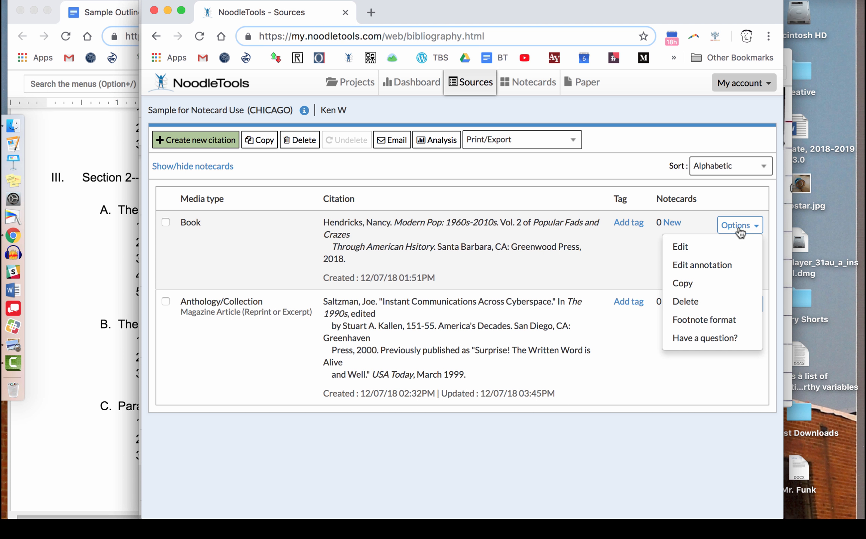
left_click(720, 322)
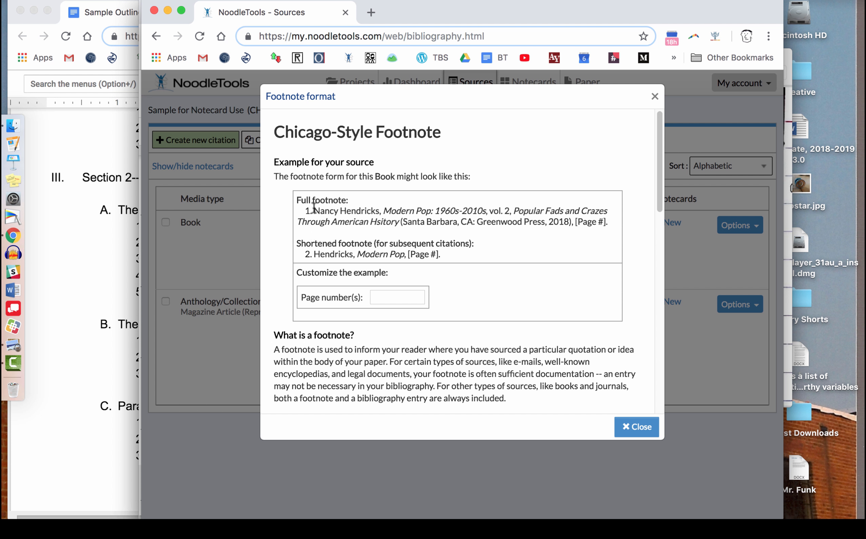
left_click_drag(313, 208, 608, 228)
key("super+c")
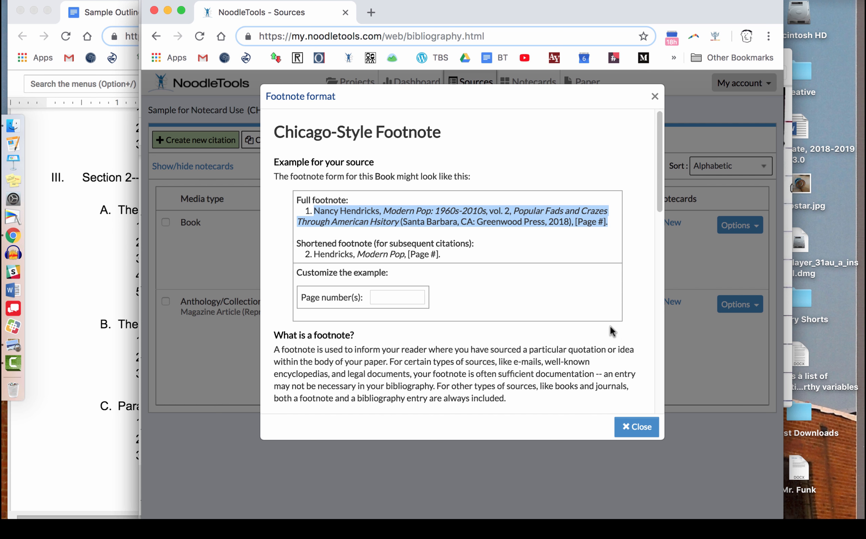
left_click(634, 427)
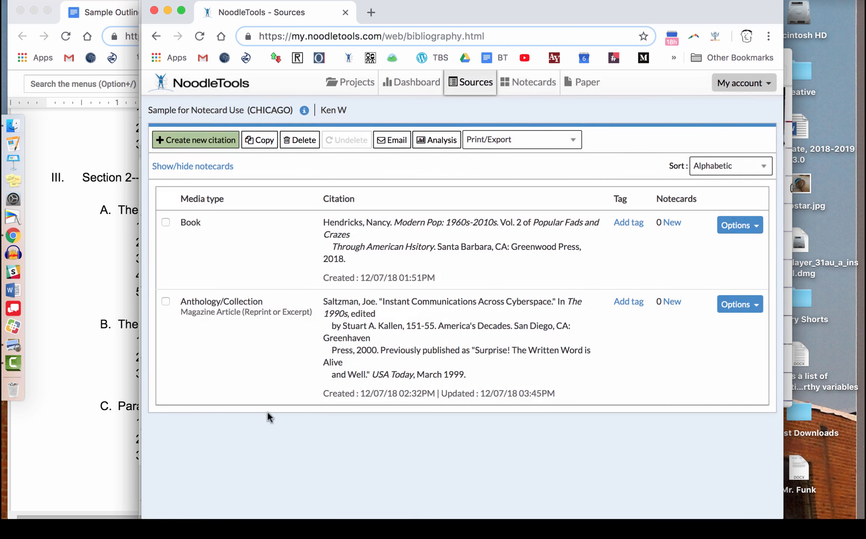
Step: Return to the Demonstration Paragraph document and paste the copied book citation into footnote 2
left_click(52, 382)
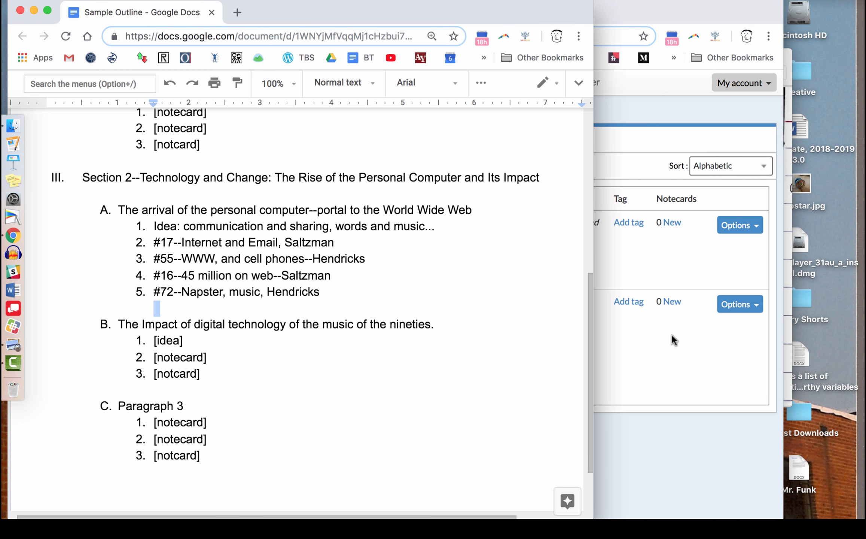
key("ctrl+Up")
left_click(371, 362)
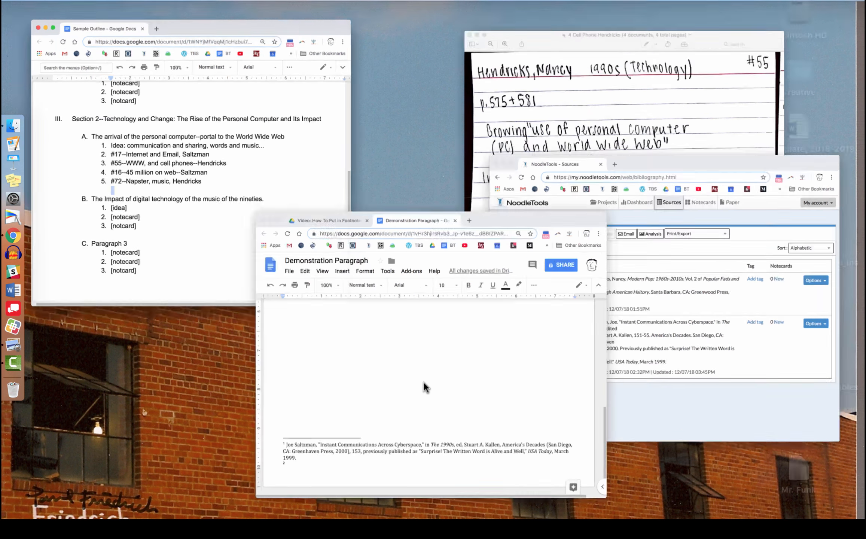
scroll(395, 335, "up", 10)
scroll(406, 323, "down", 10)
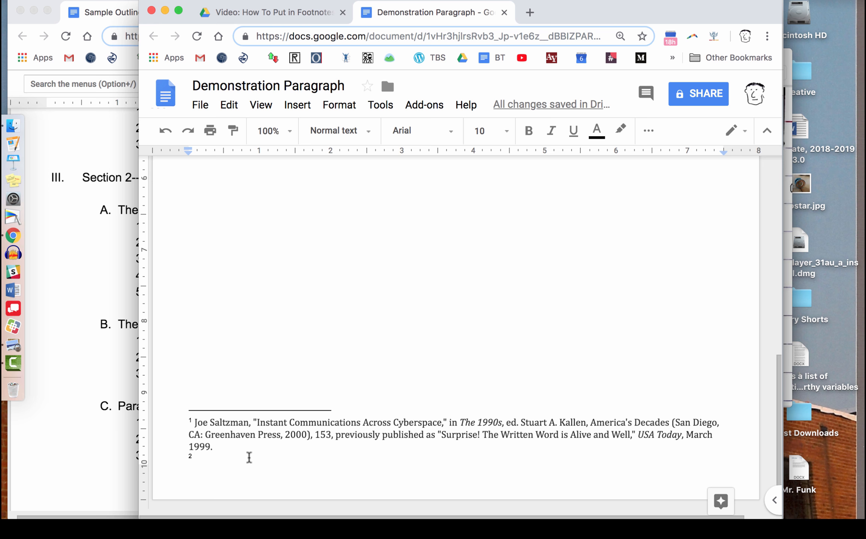
key("super+v")
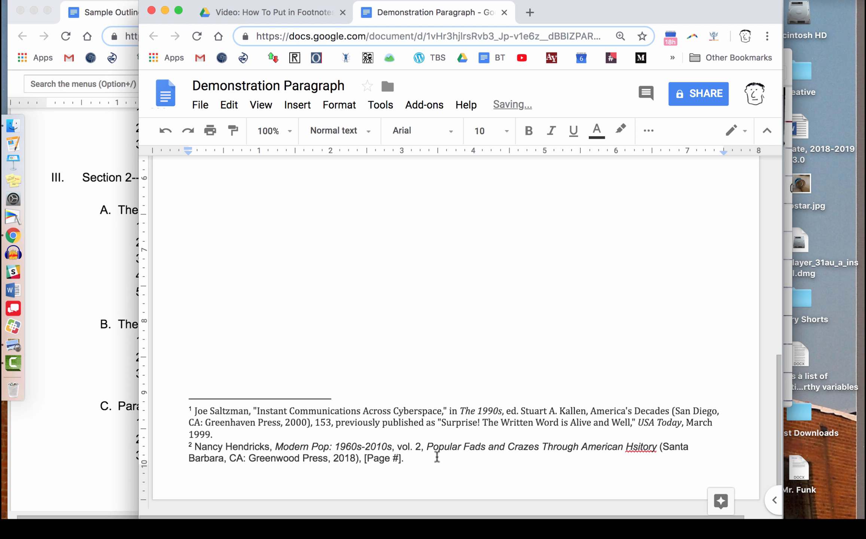
Step: Change the font of the whole footnote 2 citation to Cambria
left_click_drag(412, 458, 193, 448)
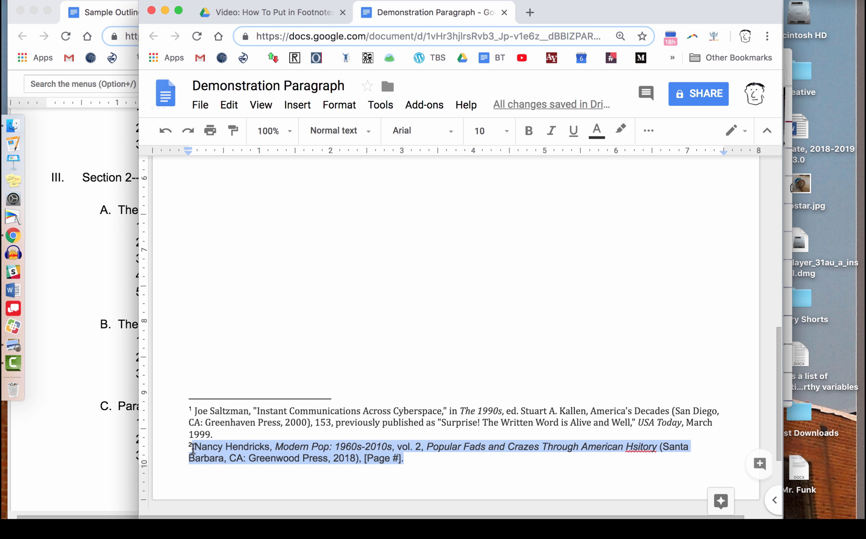
left_click(418, 136)
left_click(418, 186)
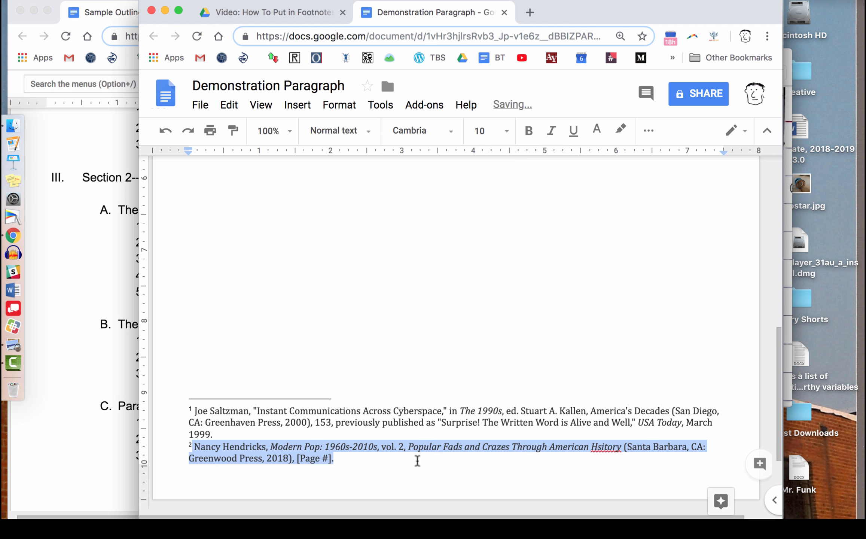
Step: Replace the "[Page #]" placeholder at the end of footnote 2 with page number 575
left_click(332, 458)
left_click_drag(331, 458, 298, 461)
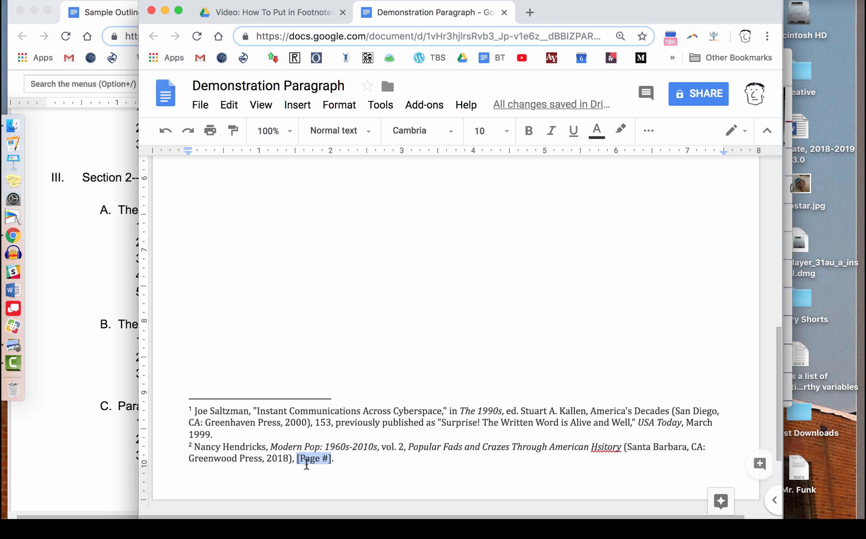
type("575")
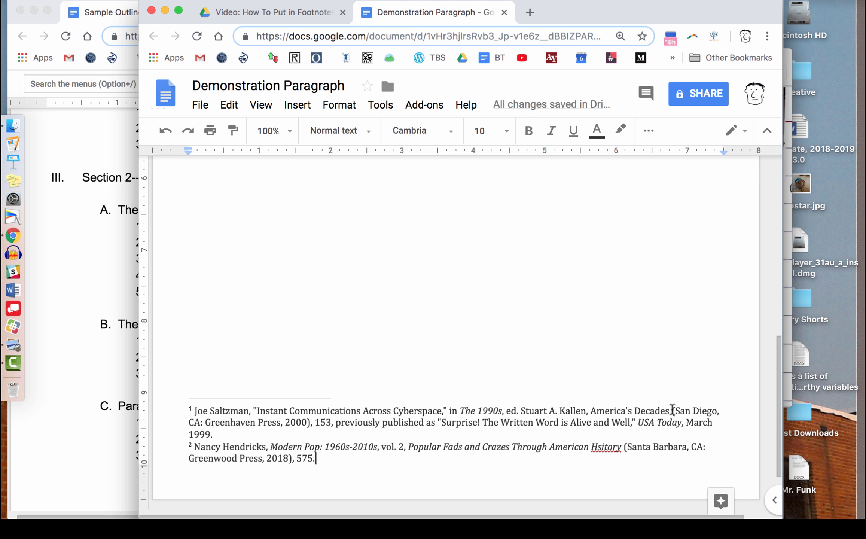
Step: Add after footnote 2: "Scholar and social commentator [anthology author's full name] put the number at 45 million people in 1998."
scroll(432, 345, "up", 1)
scroll(432, 346, "up", 10)
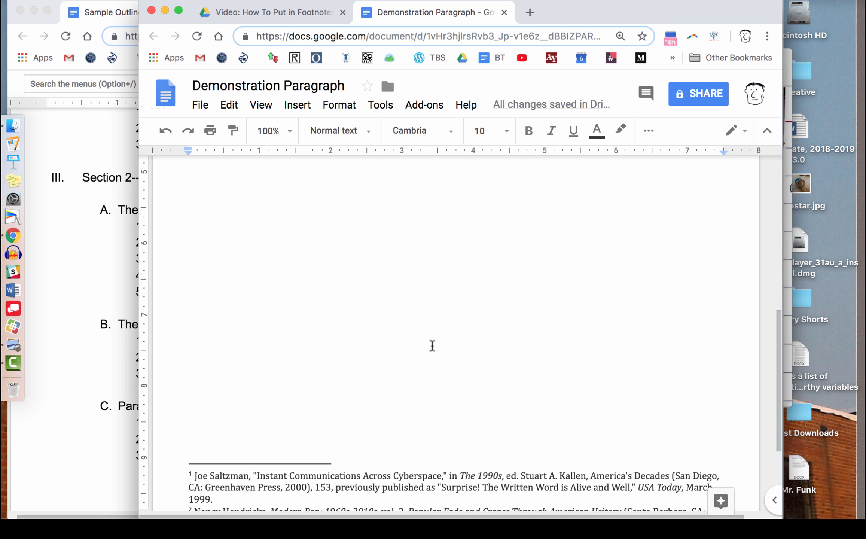
scroll(433, 348, "up", 1)
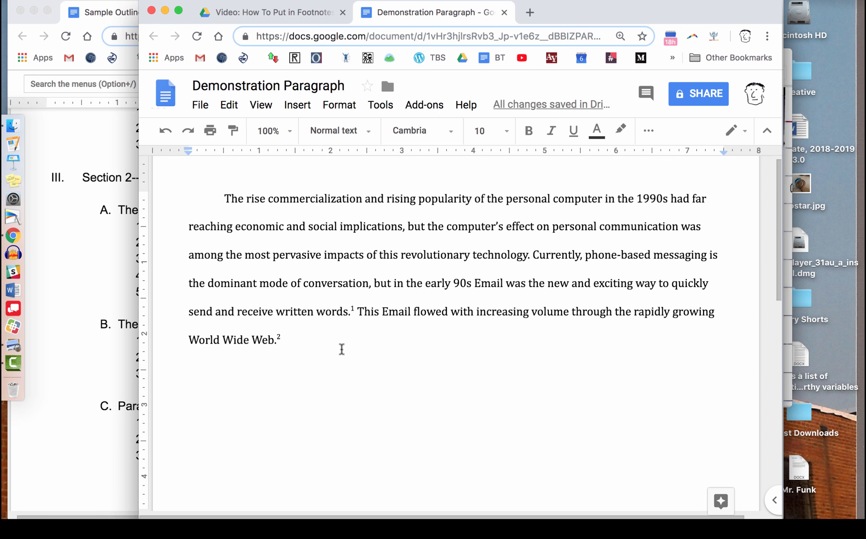
left_click(309, 340)
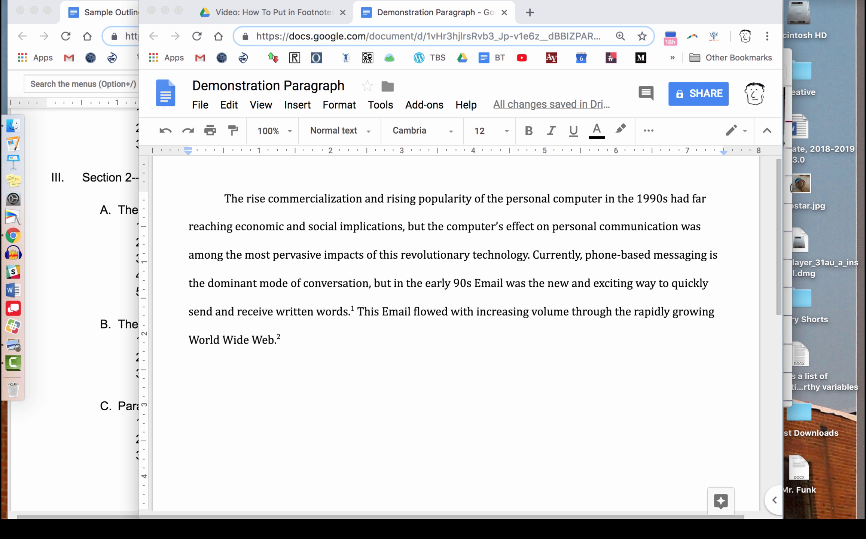
left_click(304, 347)
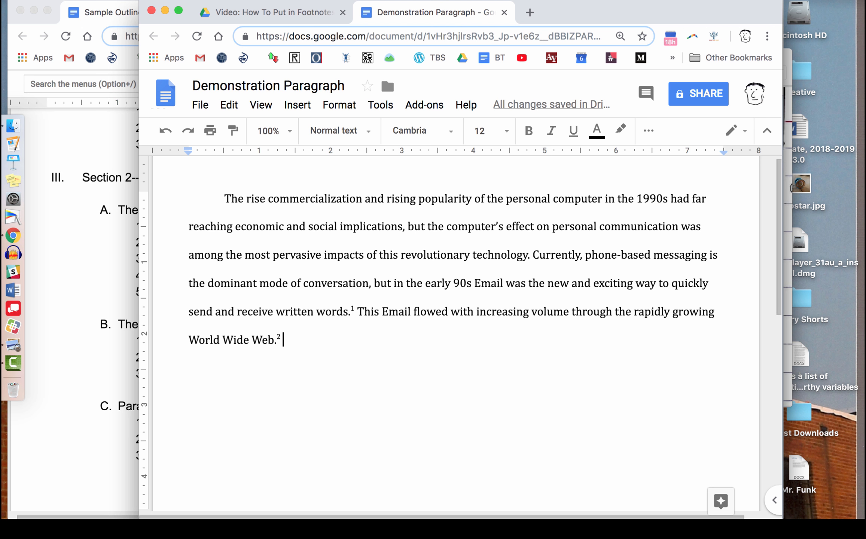
type("Scholar and social commentator Joe Saltzman put the number at 45 million people in 1998.")
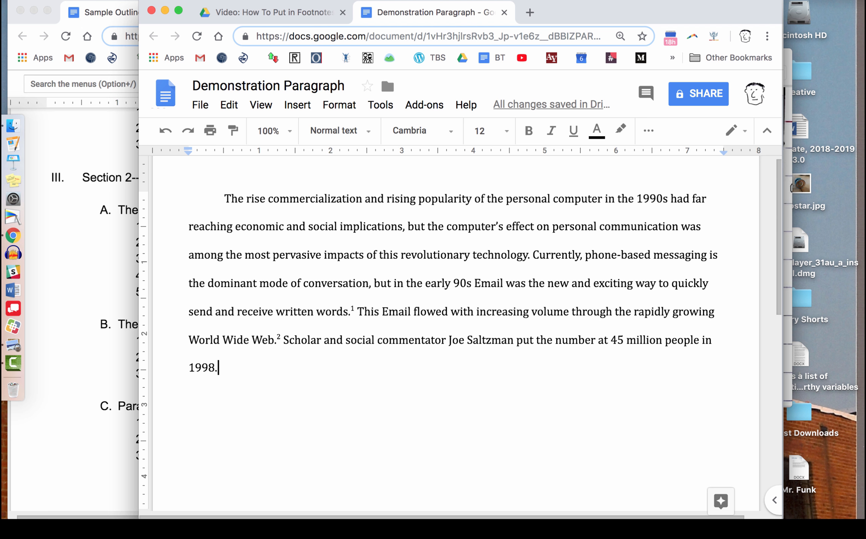
Step: Bring up notecard #16 to check its source and page, and insert a footnote at the end of the 1998 sentence in the paragraph
key("ctrl+Up")
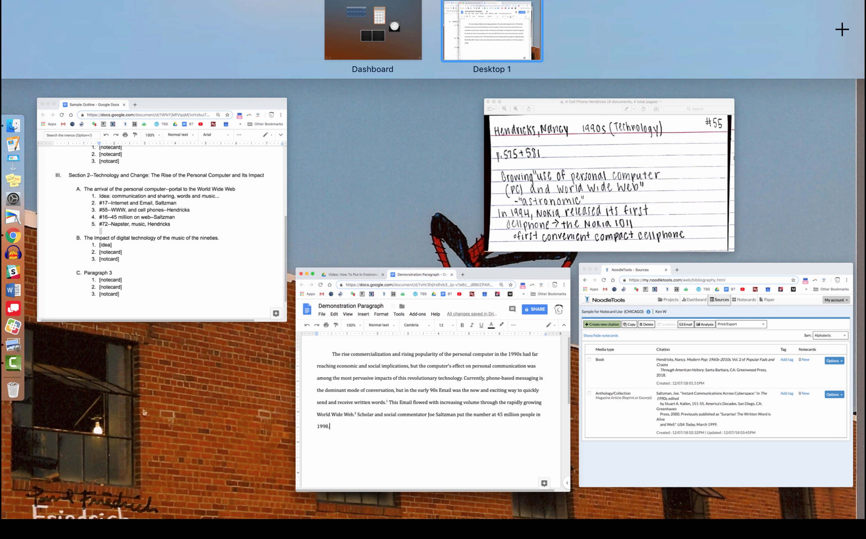
left_click(600, 165)
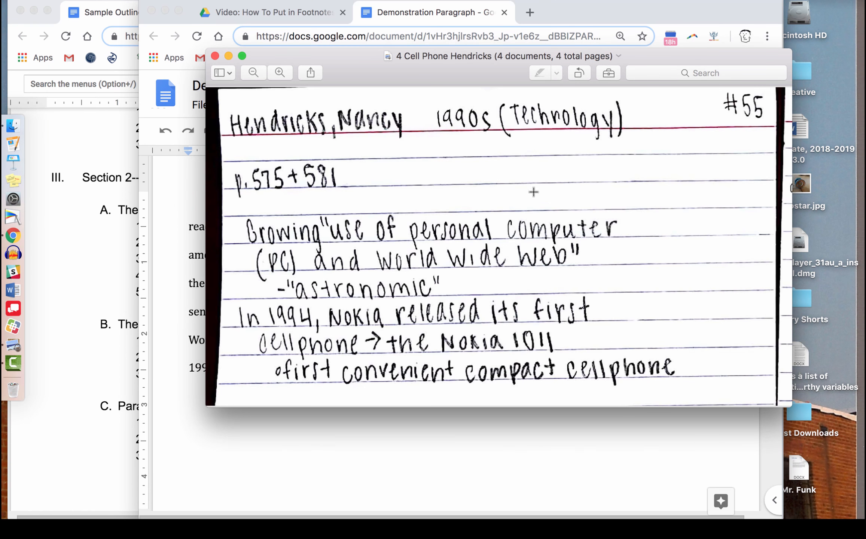
key("Up")
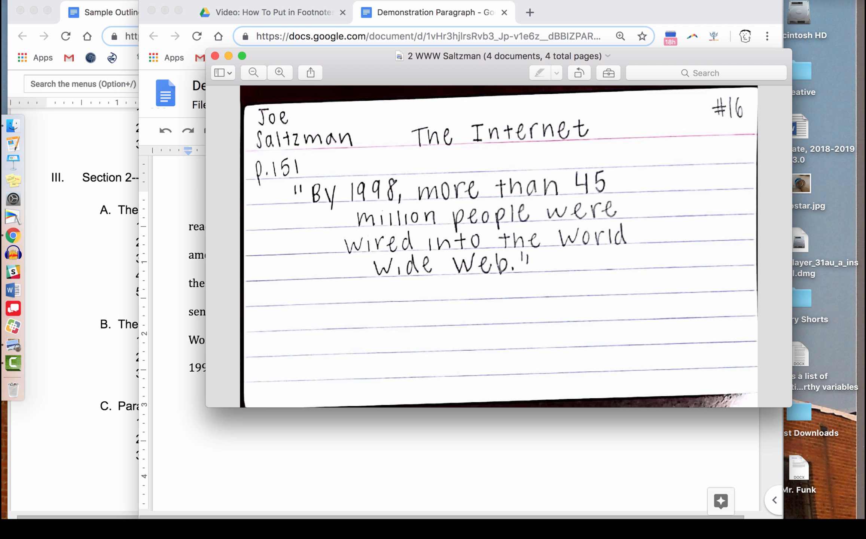
left_click(449, 455)
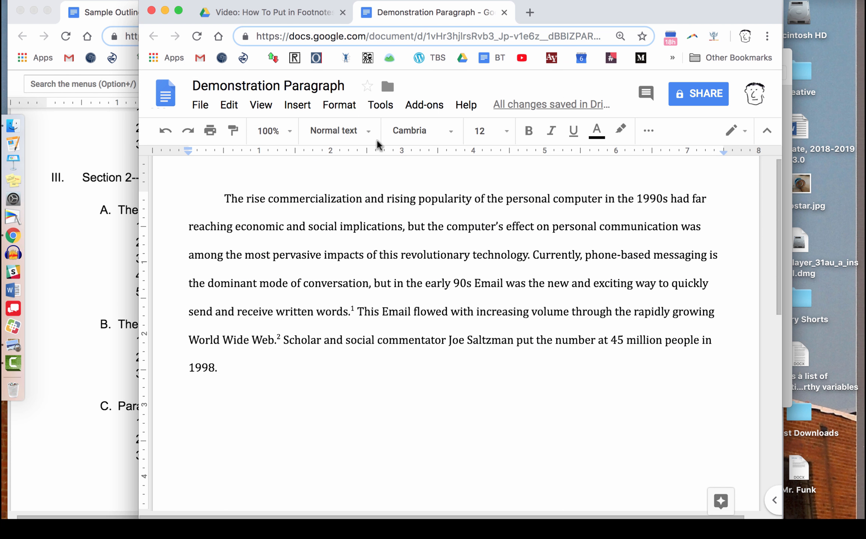
left_click(296, 104)
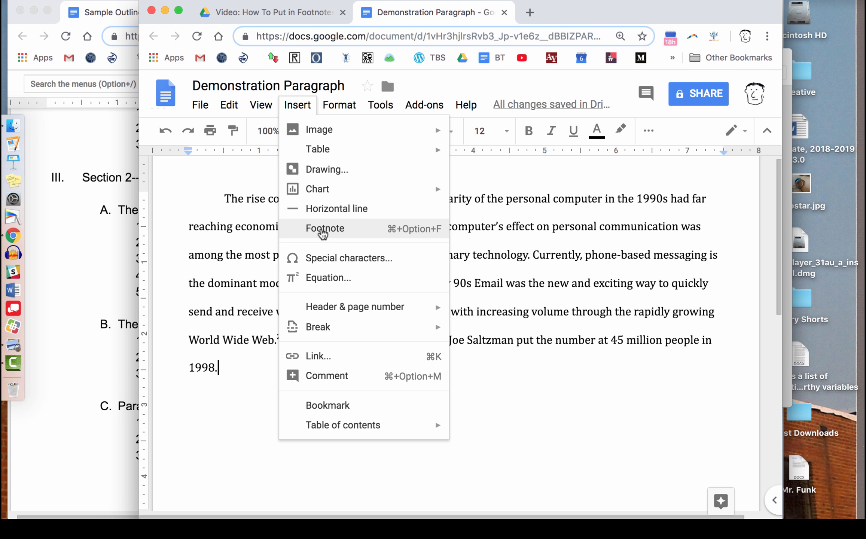
left_click(323, 229)
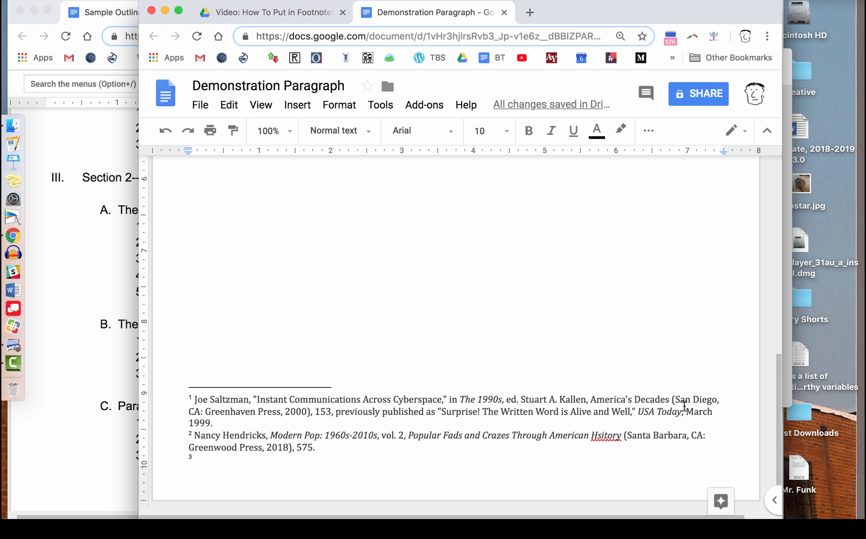
Step: Switch to NoodleTools and copy the shortened Chicago-style footnote of the Anthology/Collection source, including its "[Page #]" placeholder
scroll(684, 405, "up", 10)
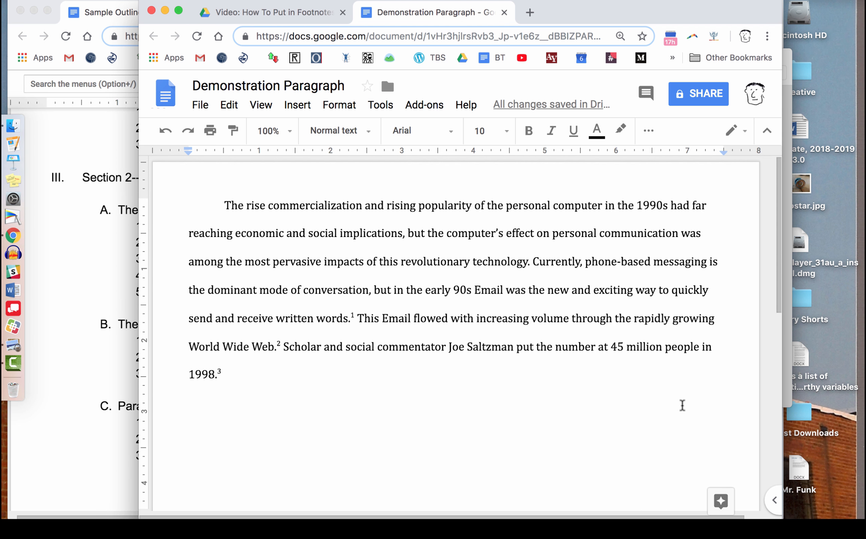
key("ctrl+Up")
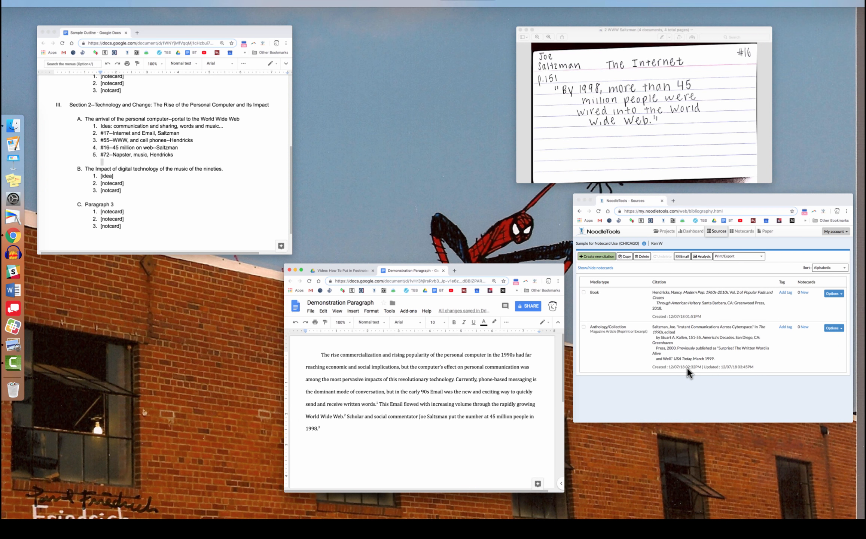
left_click(688, 372)
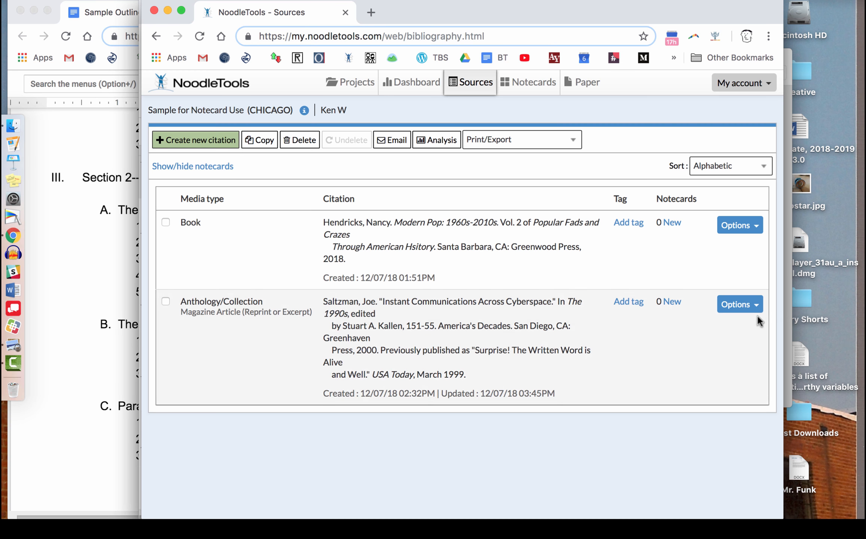
left_click(751, 305)
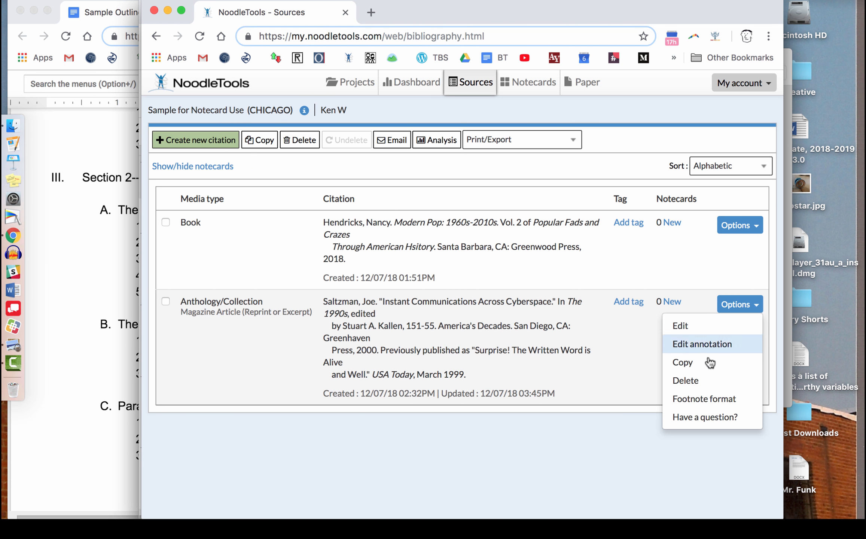
left_click(706, 398)
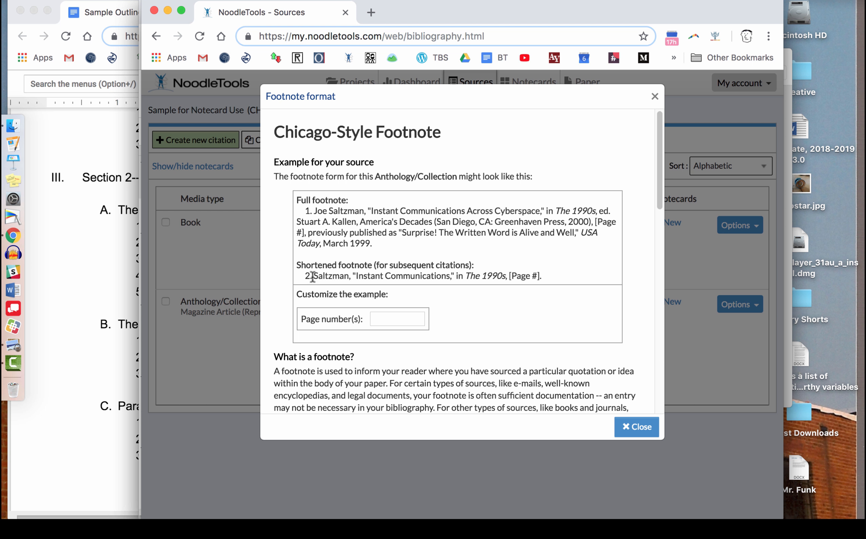
left_click_drag(313, 276, 539, 272)
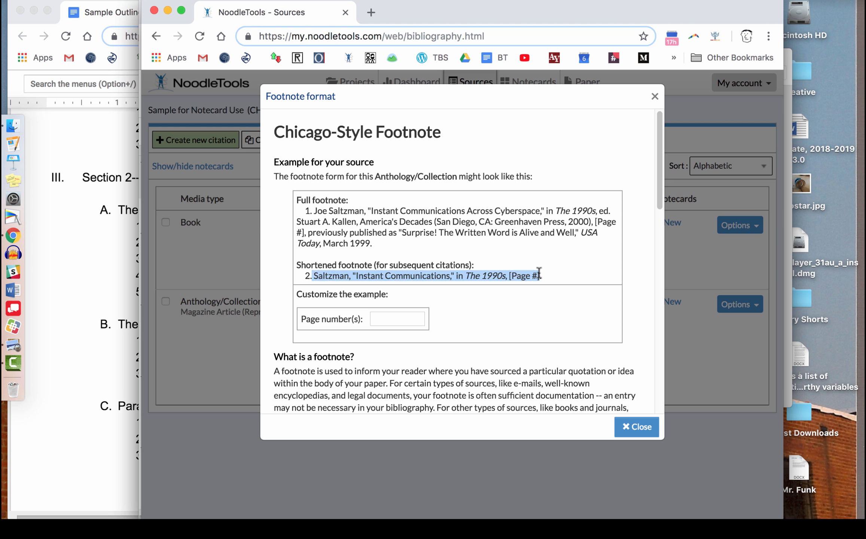
left_click_drag(539, 272, 539, 272)
key("super+c")
Step: Paste the copied shortened citation into footnote 3 of the Demonstration Paragraph document and set its font to Cambria
key("ctrl+Up")
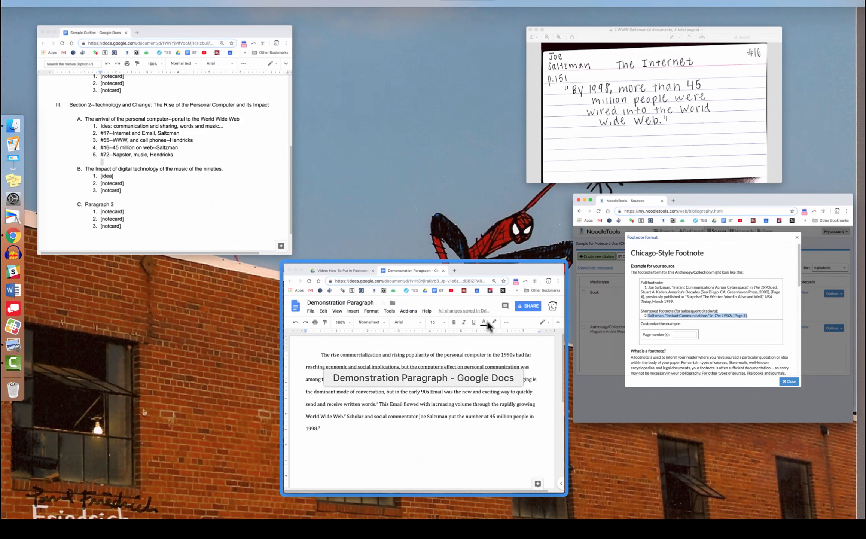
left_click(491, 355)
scroll(328, 370, "down", 10)
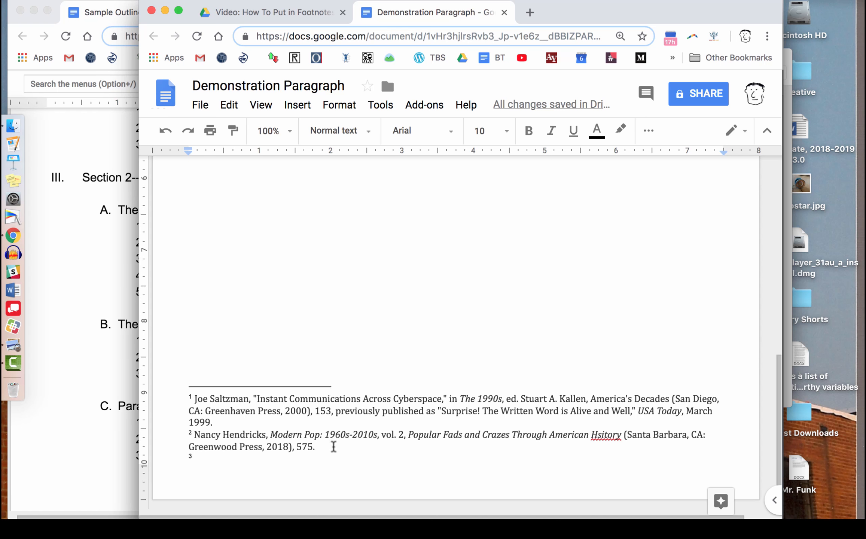
key("super+v")
left_click_drag(464, 458, 174, 454)
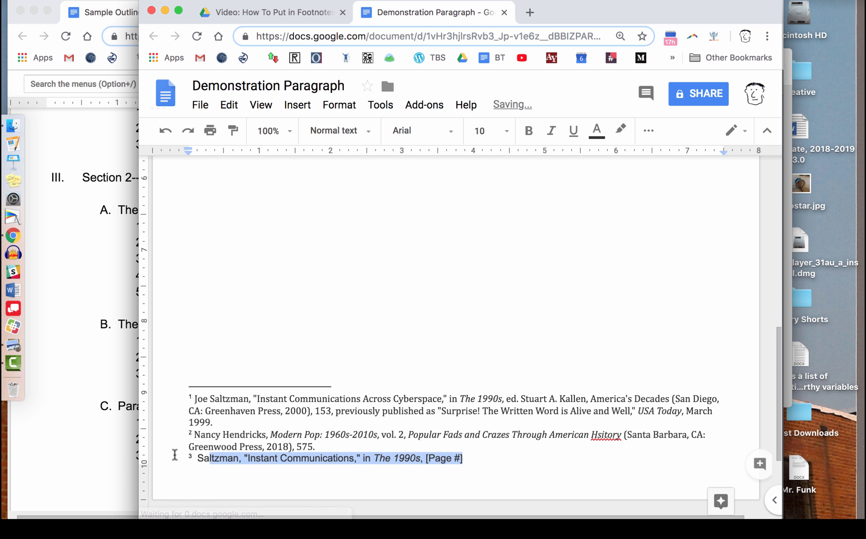
left_click(427, 140)
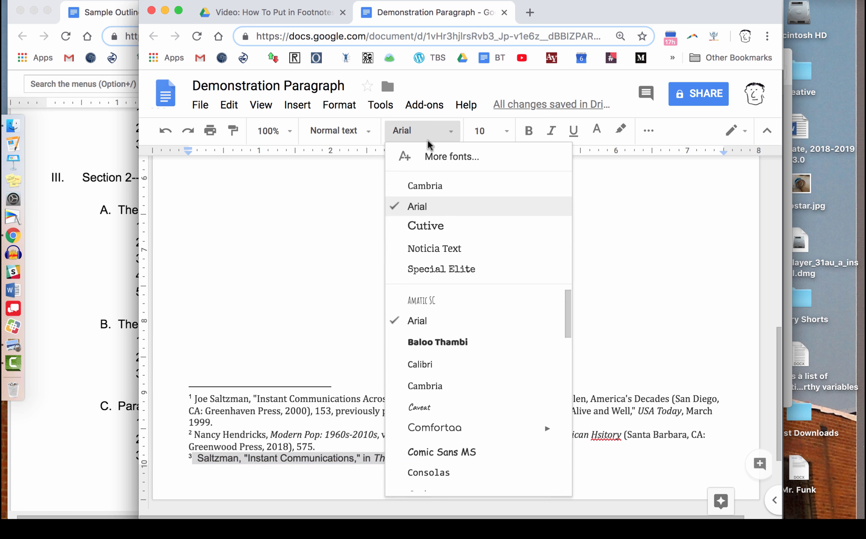
left_click(421, 188)
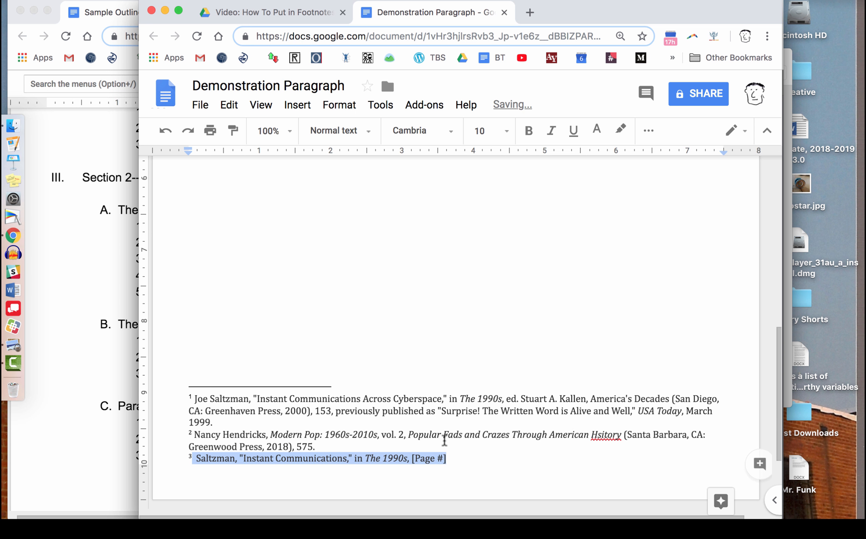
Step: Replace the "[Page #]" placeholder at the end of footnote 3 with page number 151 and a period
left_click(412, 457)
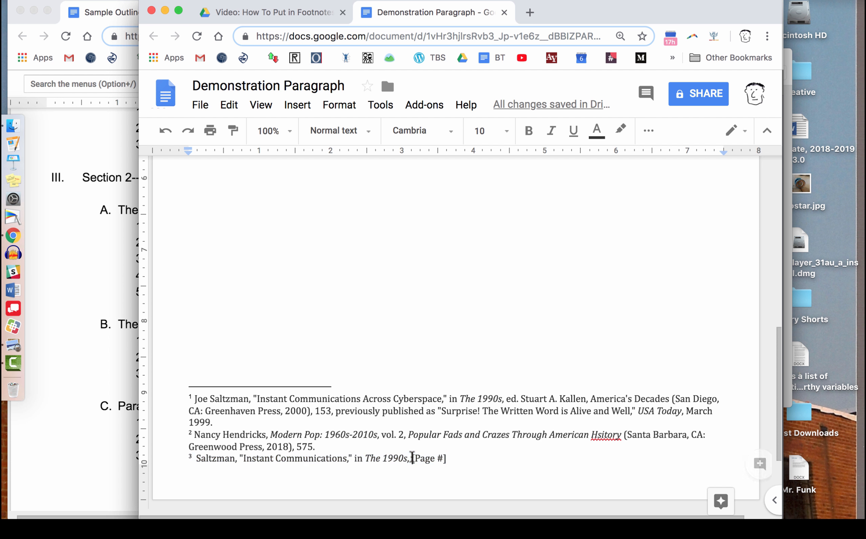
left_click_drag(412, 457, 447, 455)
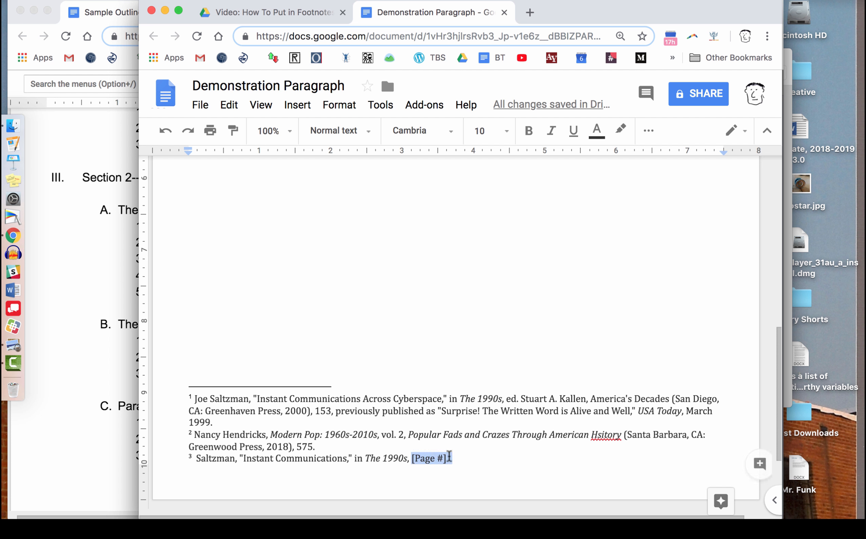
type("1")
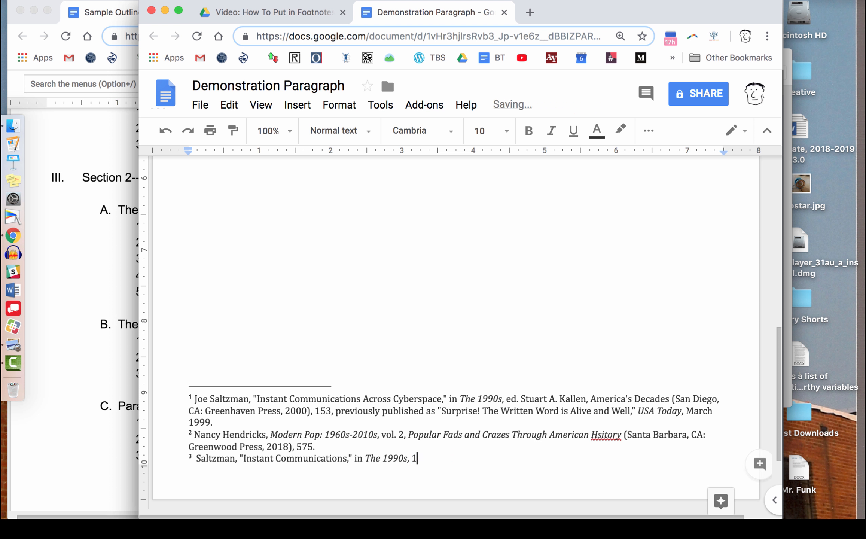
type("51.")
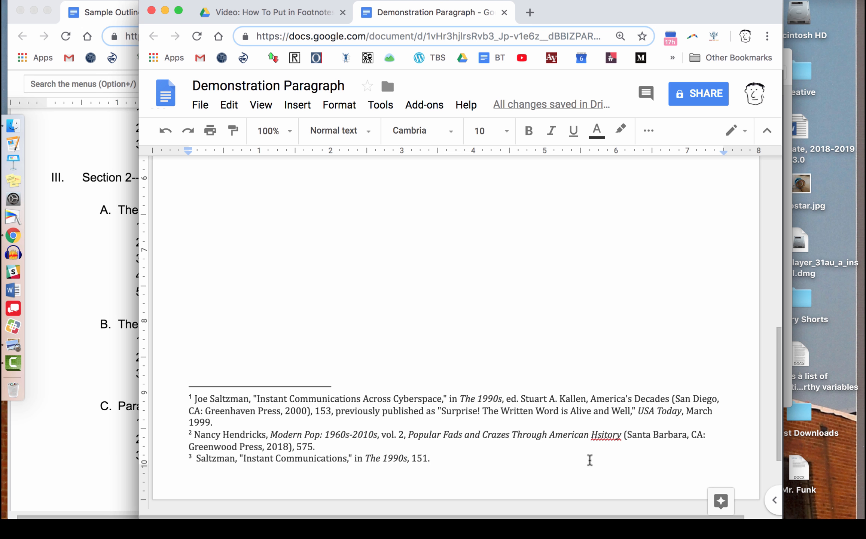
Step: Correct the misspelled word "Hsitory" in footnote 2 to the suggested spelling "History"
right_click(605, 434)
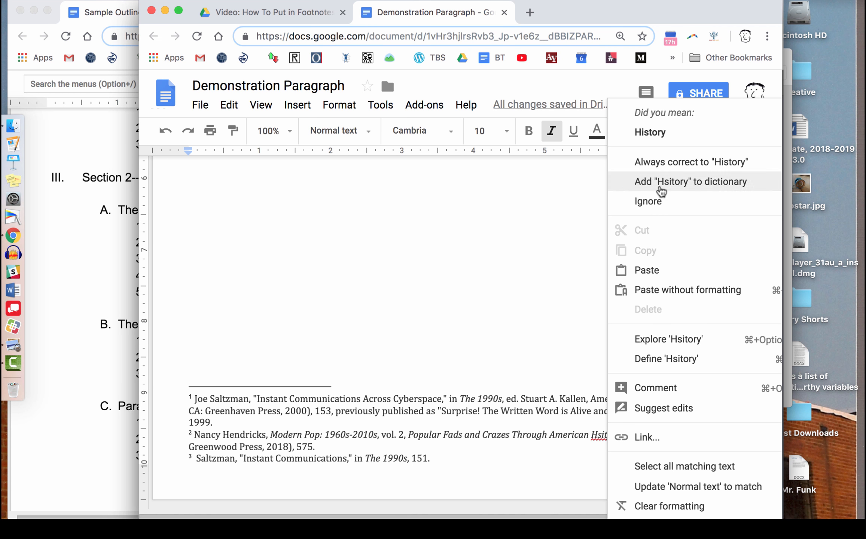
left_click(650, 134)
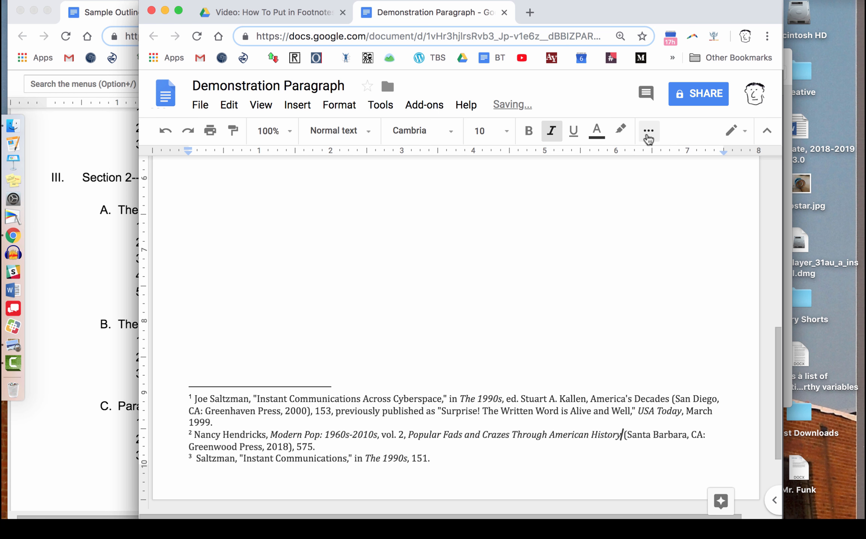
left_click(460, 455)
Step: Add after footnote 3 sentences on the Web's creative uses, the music distribution revolution, and Napster's 1999 launch straining the internet's infrastructure
scroll(448, 392, "up", 5)
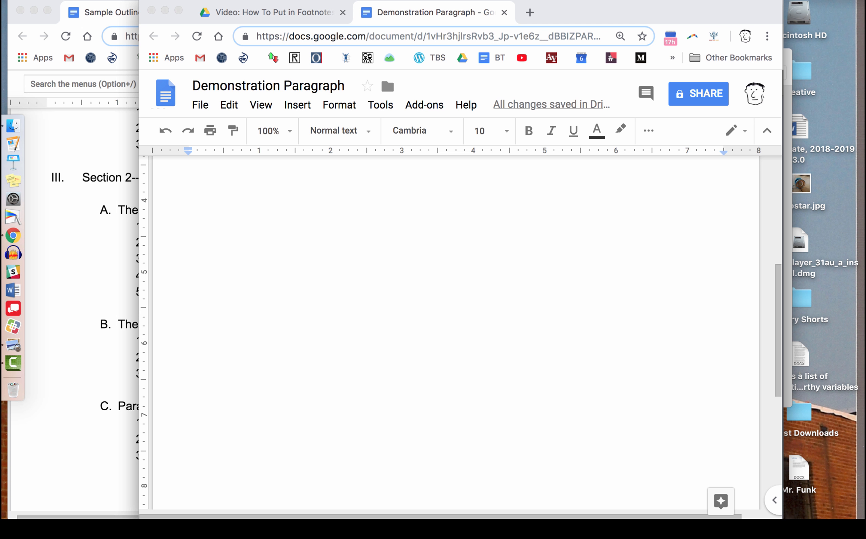
left_click(482, 307)
scroll(500, 288, "up", 5)
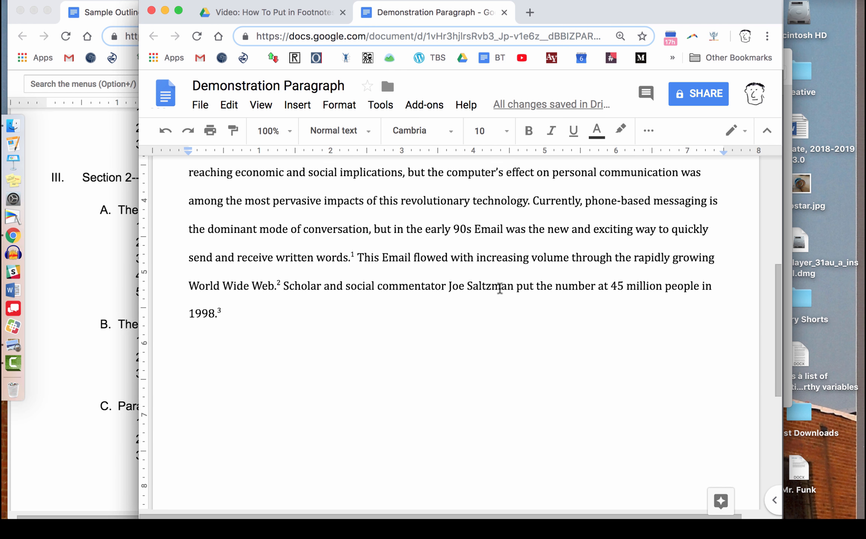
left_click(300, 313)
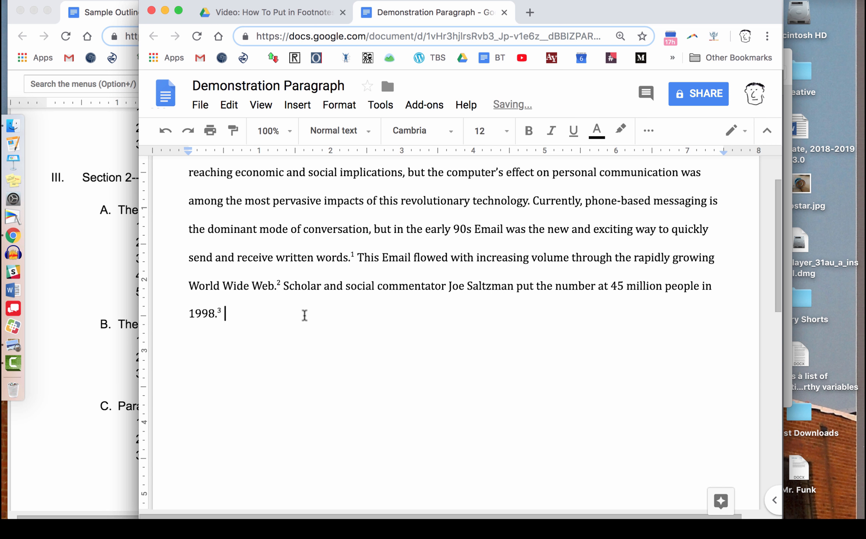
type("Of course, the Web and its infinite possibilities for creative use was pressed into service for much more that the written notes that constituted Email. Music, forever of interest to the young, underwent a distribution revolution just as dramatic as Email’s effects on word exchange. Napster, a free music file exchange application, launched in 1999 and immediately strained the internet’s infrastructure with the size and volume of music files that surged through the Web.")
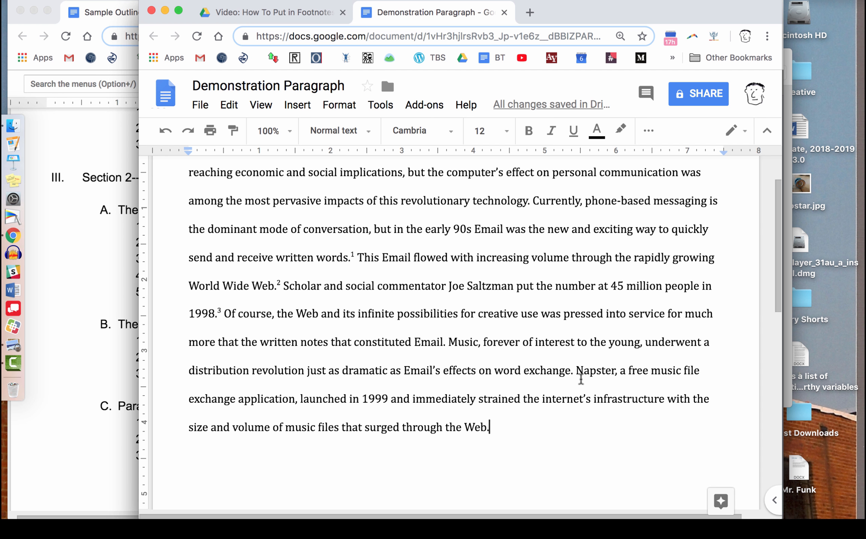
Step: Bring up notecard #72 on Napster to check its source and page, and insert a footnote after the paragraph's last sentence
key("ctrl+Up")
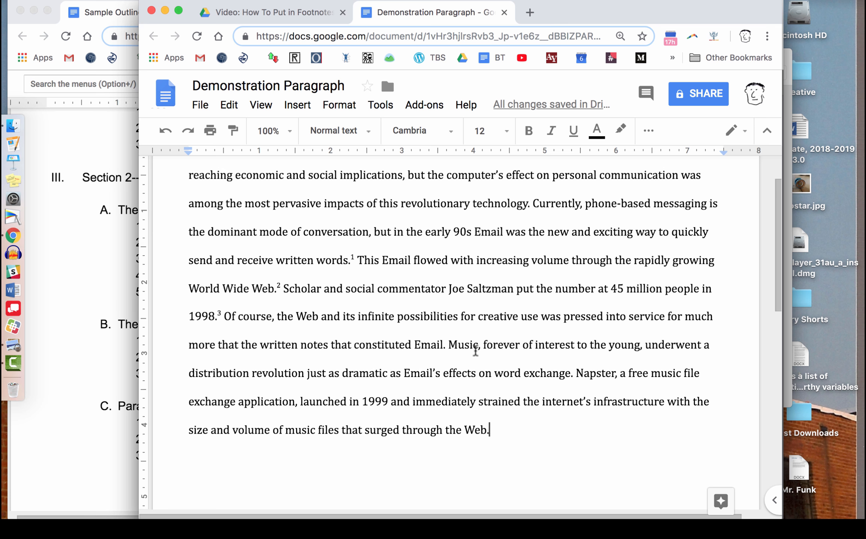
mouse_move(377, 25)
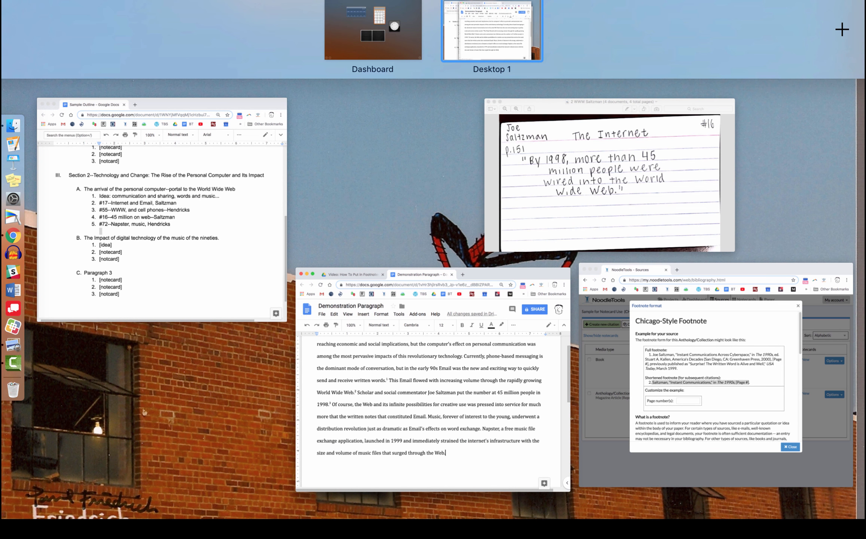
left_click(645, 161)
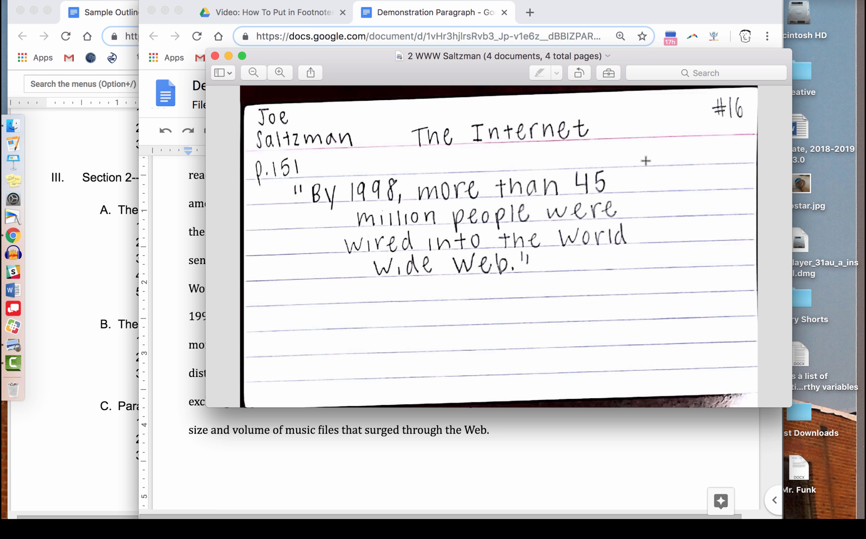
key("Down")
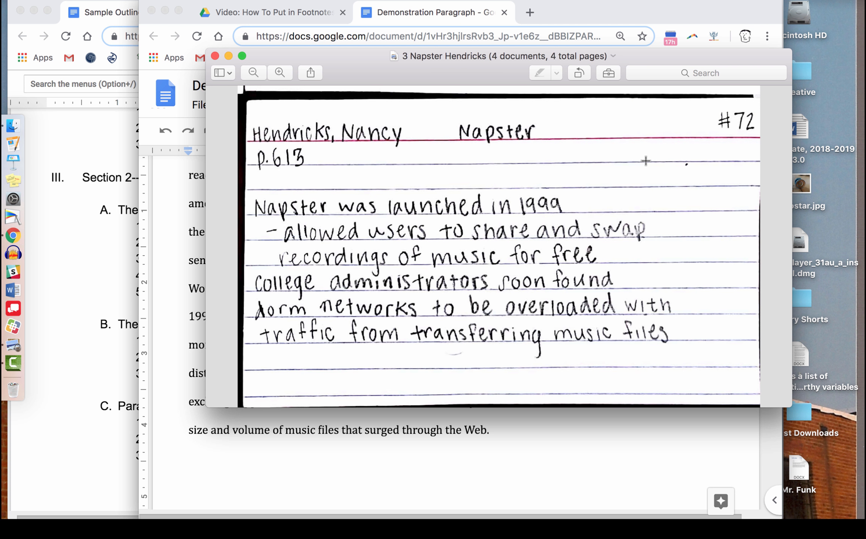
left_click(548, 442)
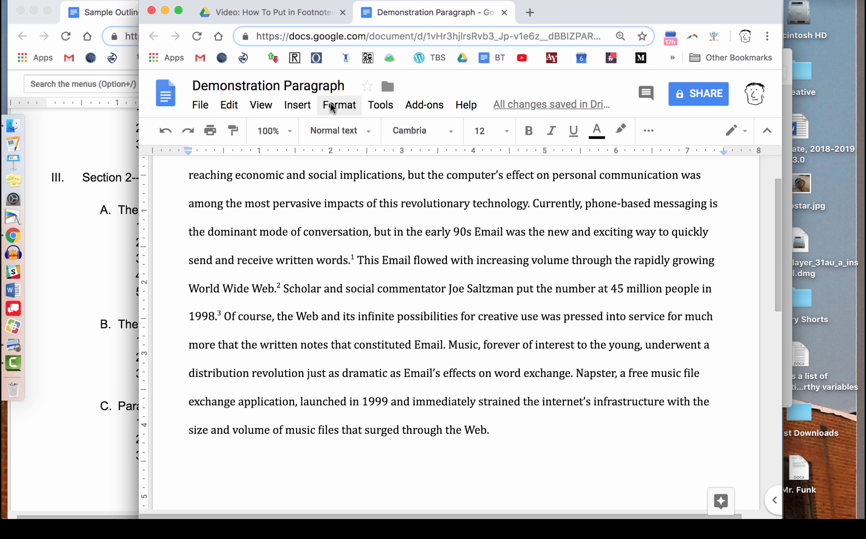
left_click(297, 106)
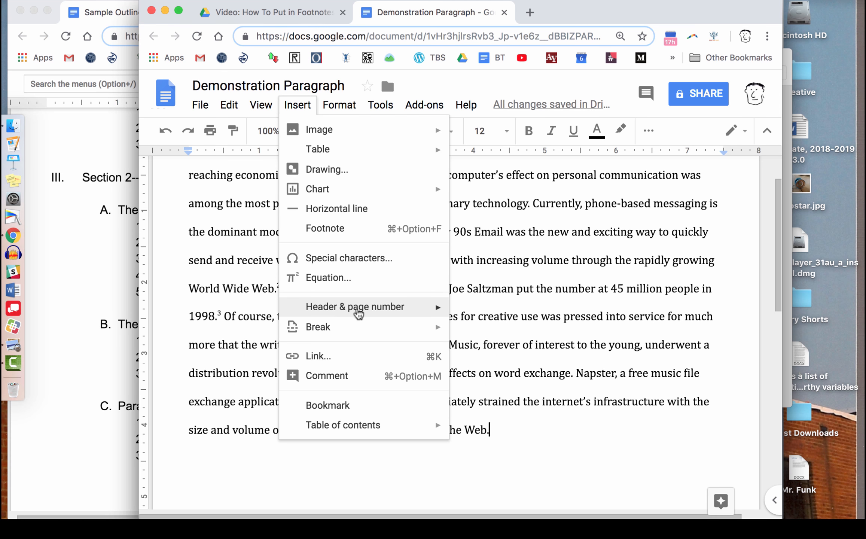
left_click(341, 229)
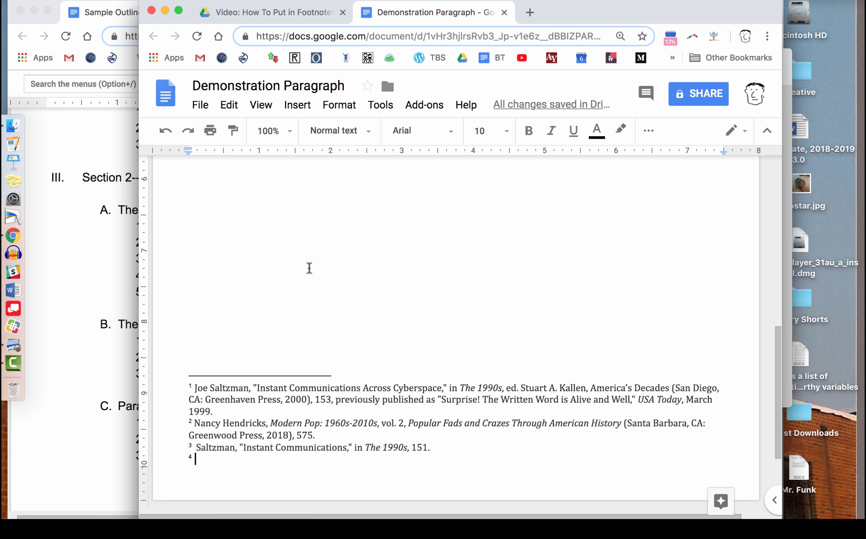
Step: Copy the Book source's shortened footnote with its "[Page #]" placeholder from NoodleTools, close the footnote format, and return to the Demonstration Paragraph document
key("ctrl+Up")
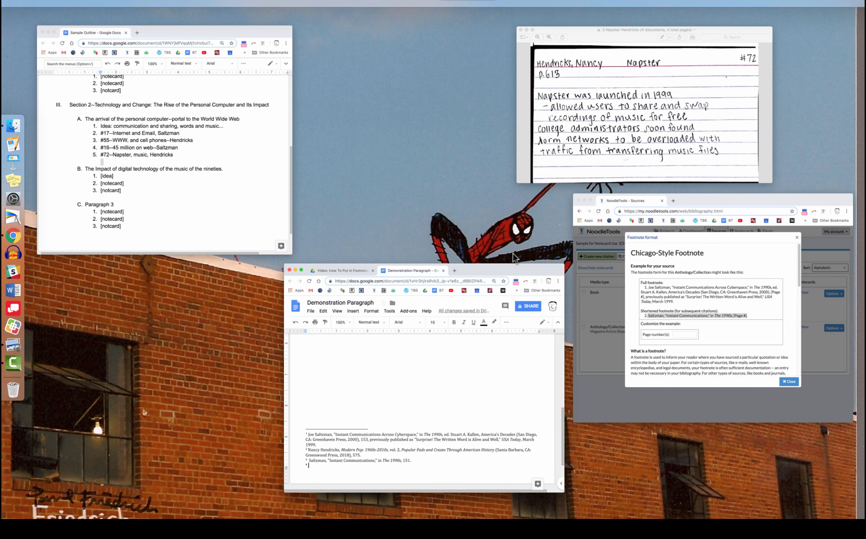
left_click(715, 280)
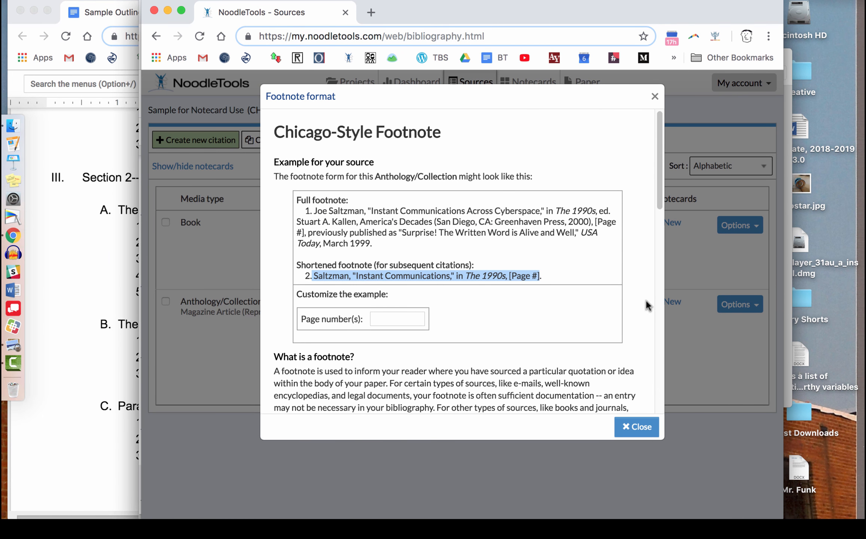
left_click(637, 427)
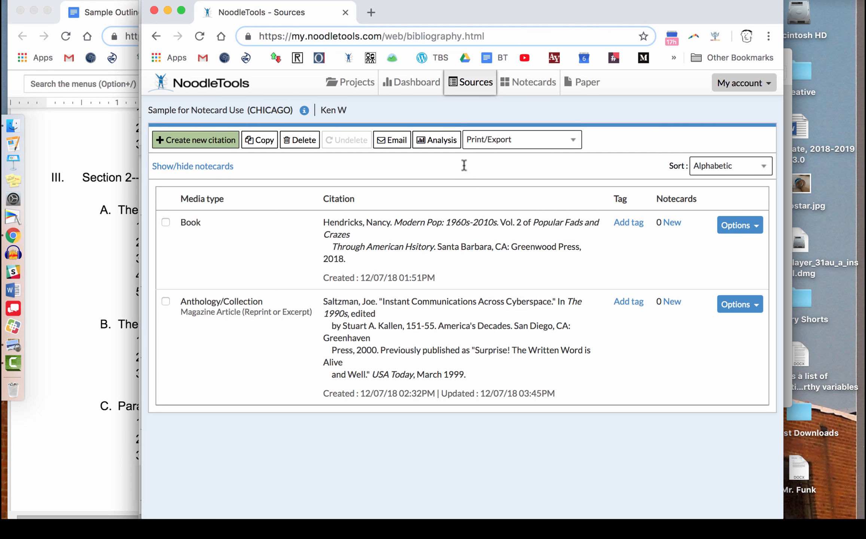
left_click(736, 225)
left_click(707, 319)
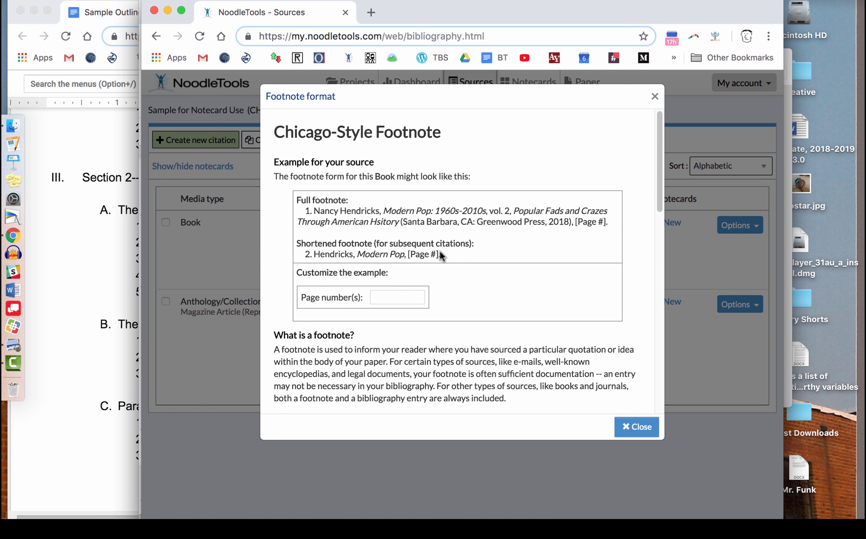
left_click_drag(439, 254, 313, 255)
key("super+c")
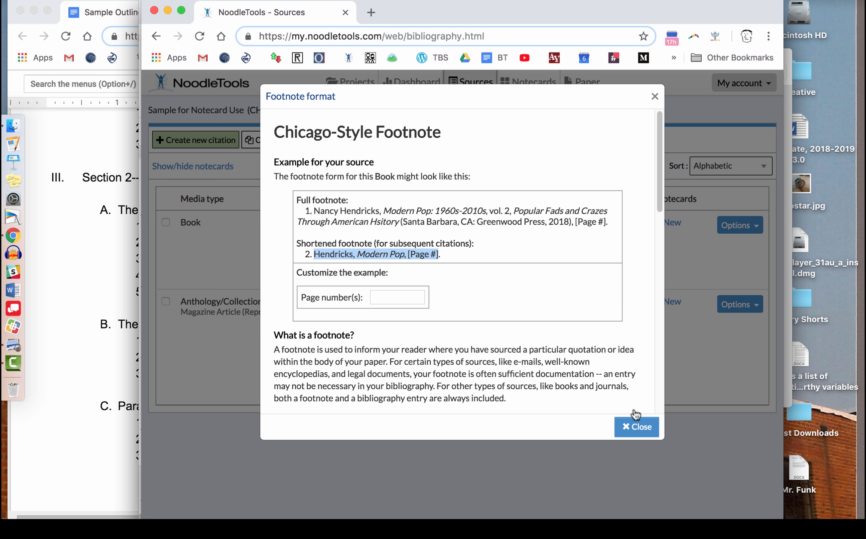
left_click(634, 427)
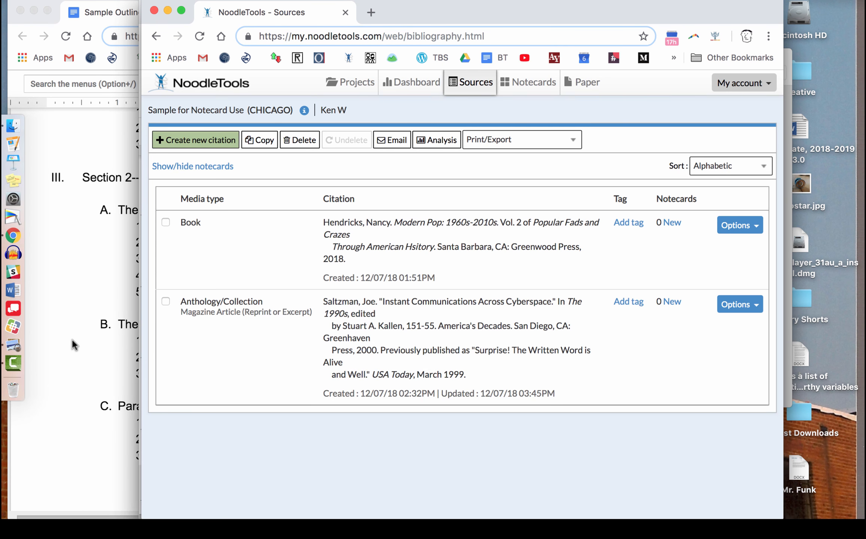
key("ctrl+Up")
left_click(310, 358)
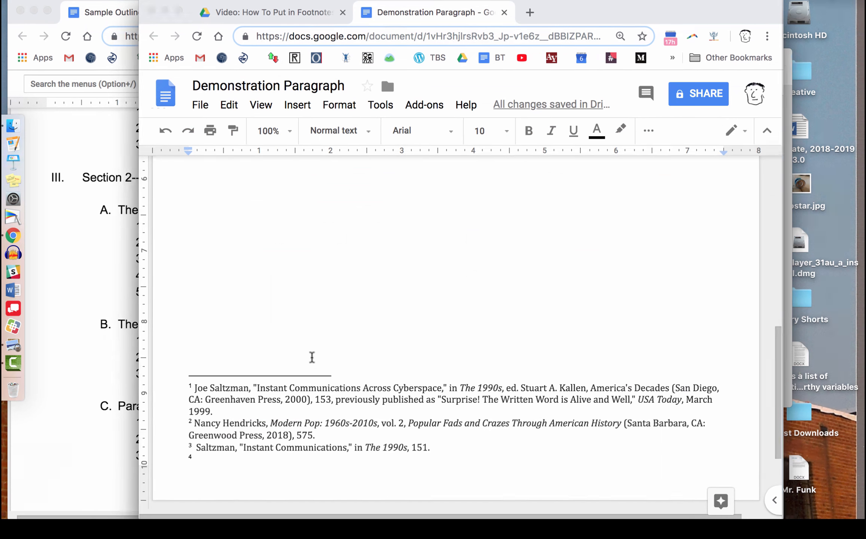
Step: Paste the copied shortened citation for Modern Pop into footnote 4 and replace its "[Page #]" placeholder with "613."
key("super+v")
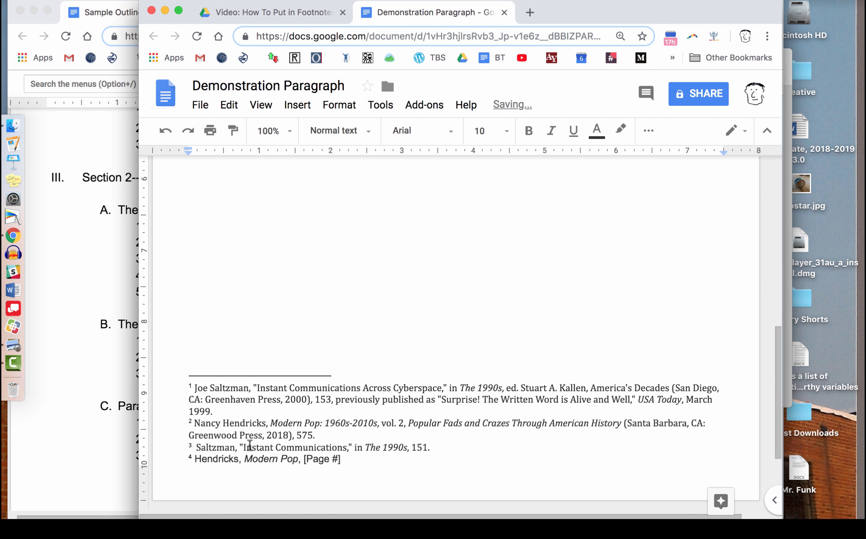
left_click_drag(340, 459, 303, 459)
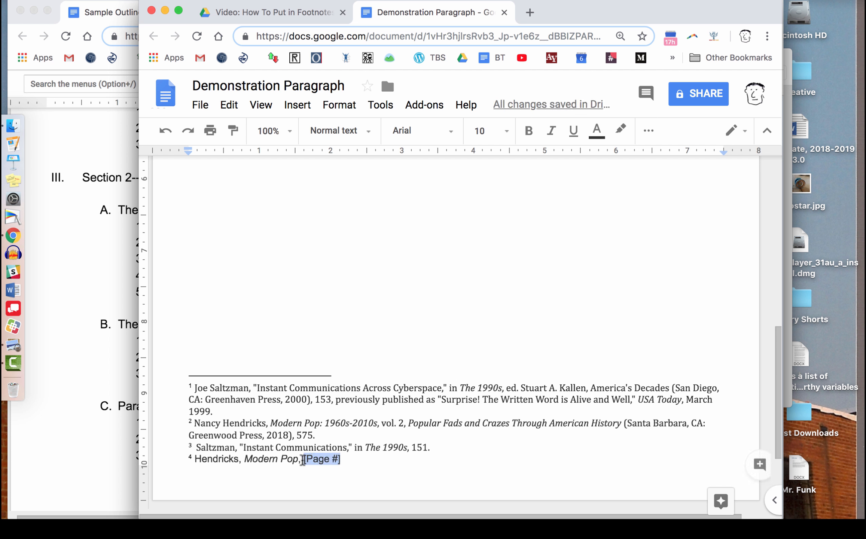
type("61")
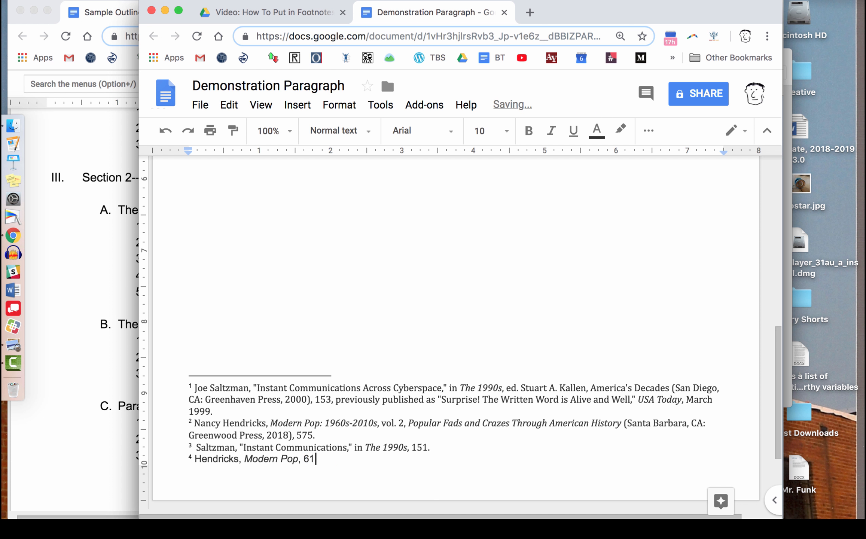
type("3.")
Step: Change the font of footnote 4's whole citation to Cambria and return to the body paragraph
left_click_drag(337, 465, 188, 461)
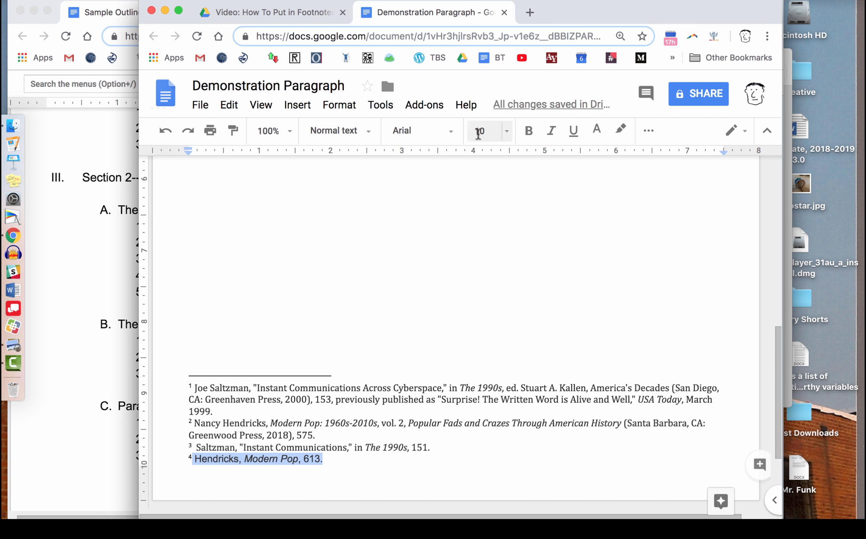
left_click(450, 138)
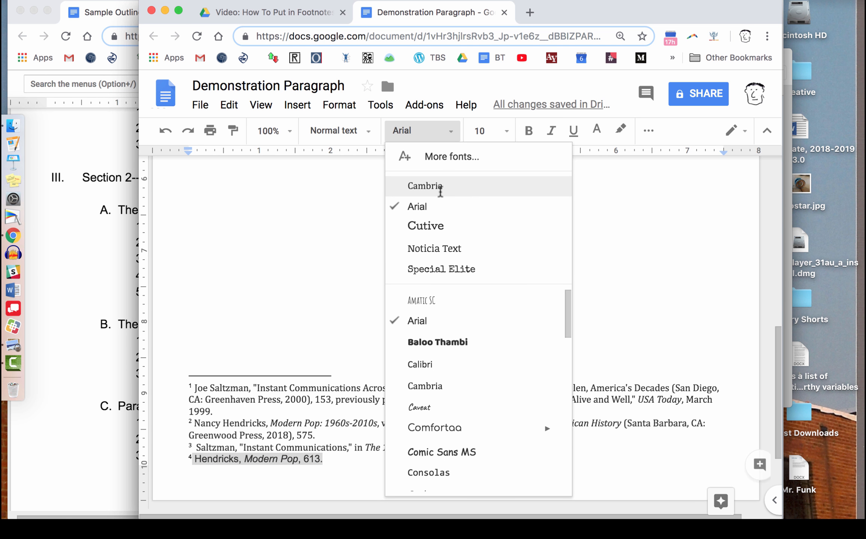
left_click(440, 187)
left_click(410, 468)
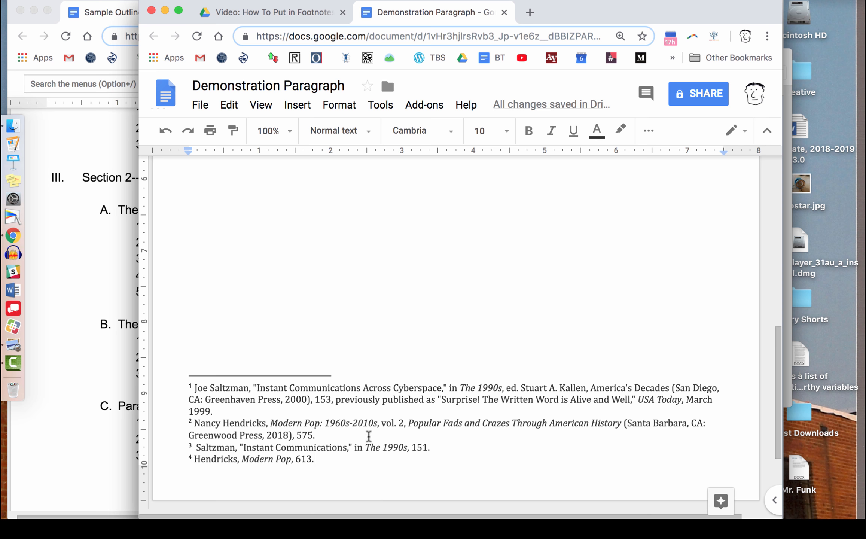
scroll(449, 356, "up", 5)
scroll(449, 355, "up", 5)
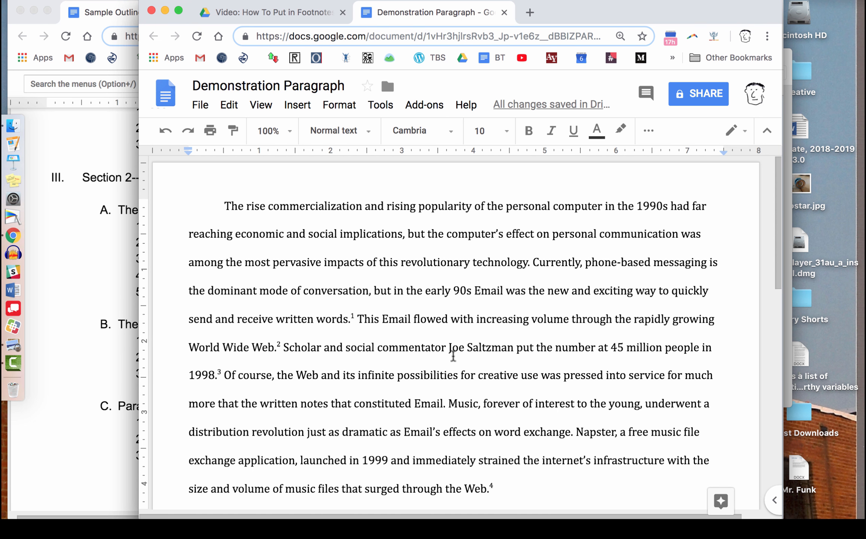